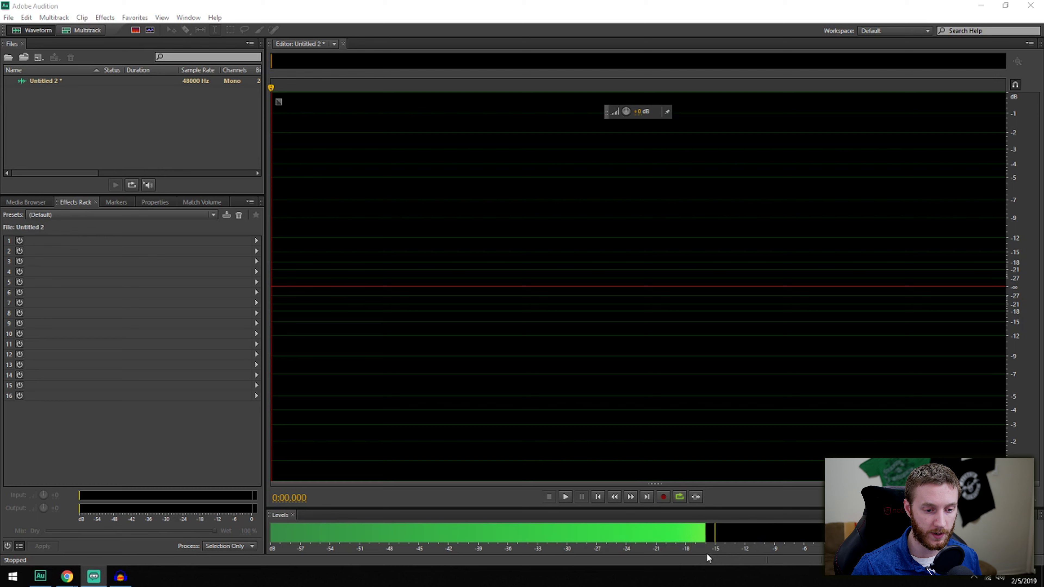
click(663, 498)
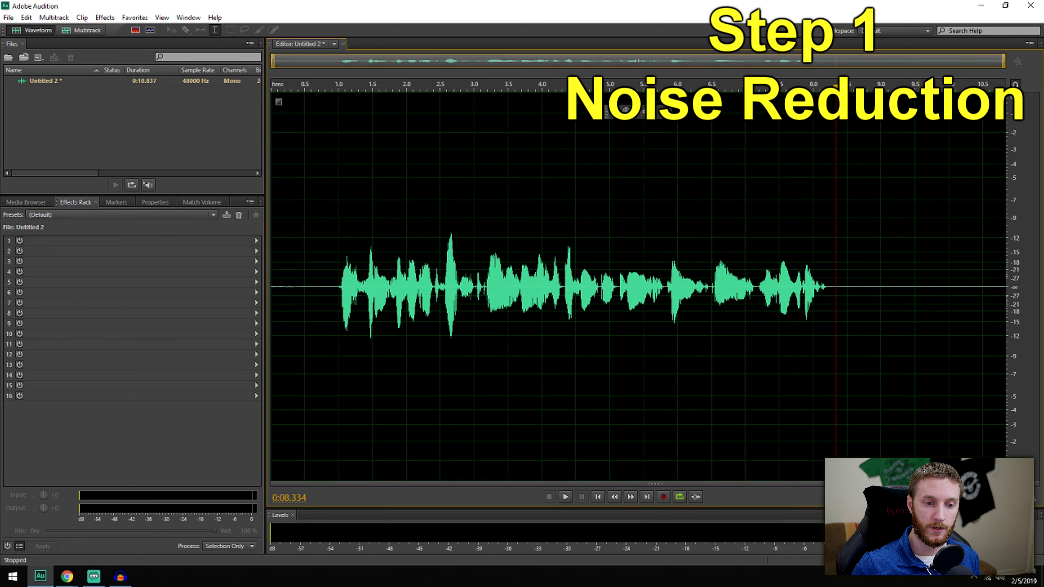
Play back the tail of the 10.8-second voice recording from near its end, then stop
click(836, 292)
key(space)
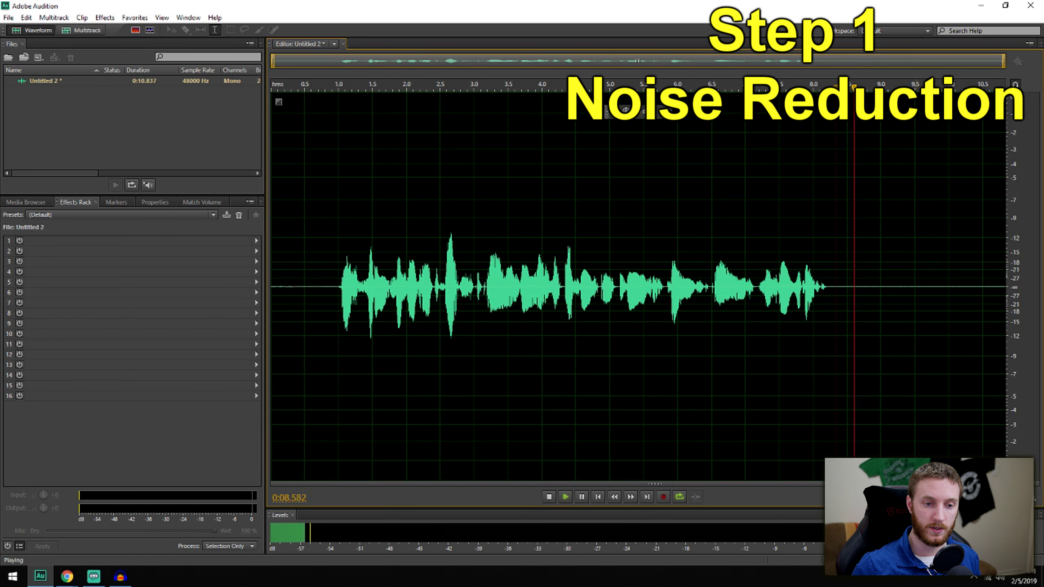
key(space)
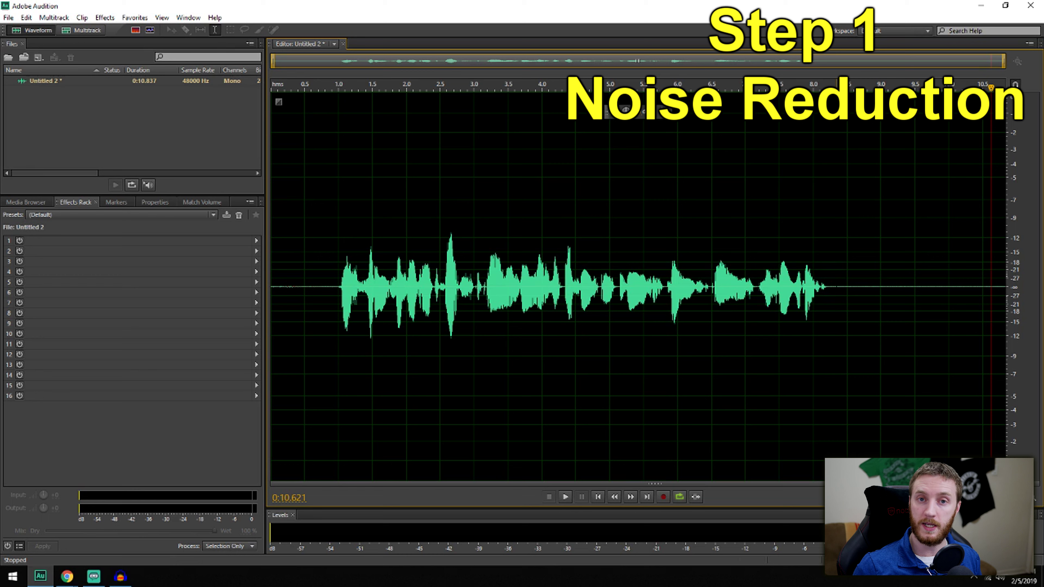
Capture a noise print from the silent tail (8.3 s to end), then select the whole clip for Noise Reduction
drag(836, 293, 989, 296)
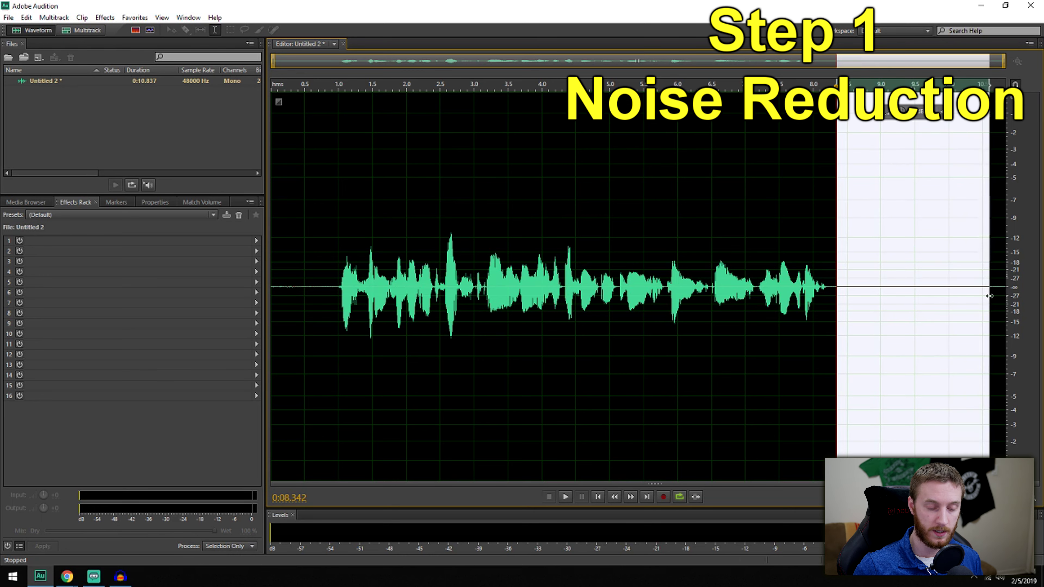
key(shift+p)
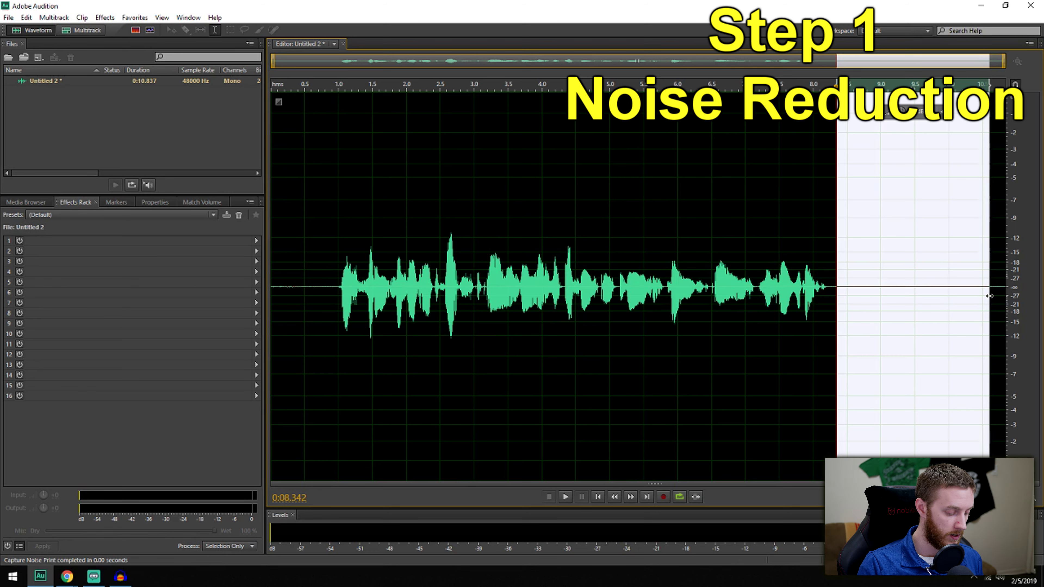
key(ctrl+a)
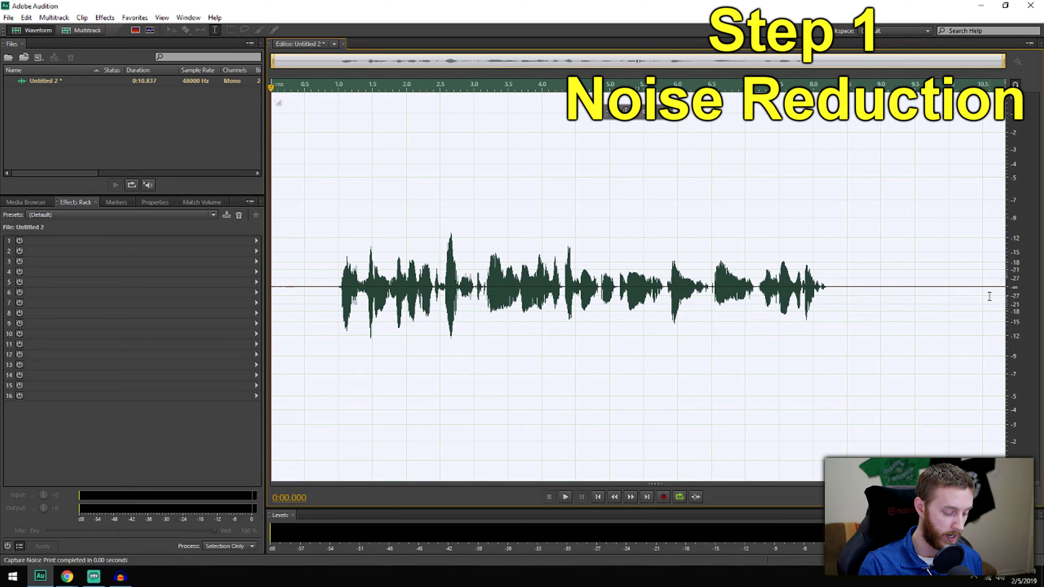
key(ctrl+shift+p)
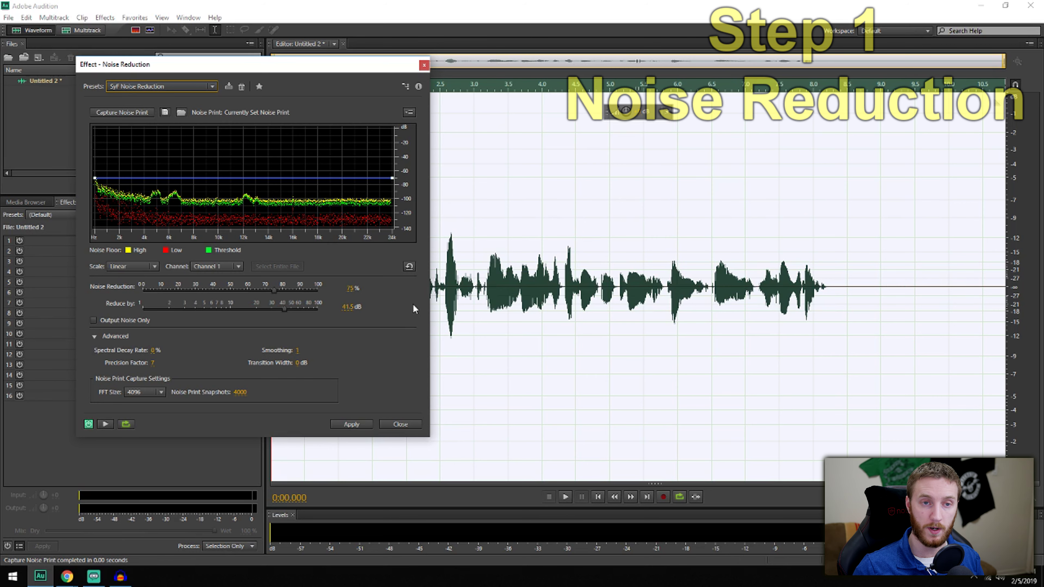
Apply noise reduction to the whole clip, preview it from about 8.5 s, then reselect the entire waveform
click(356, 426)
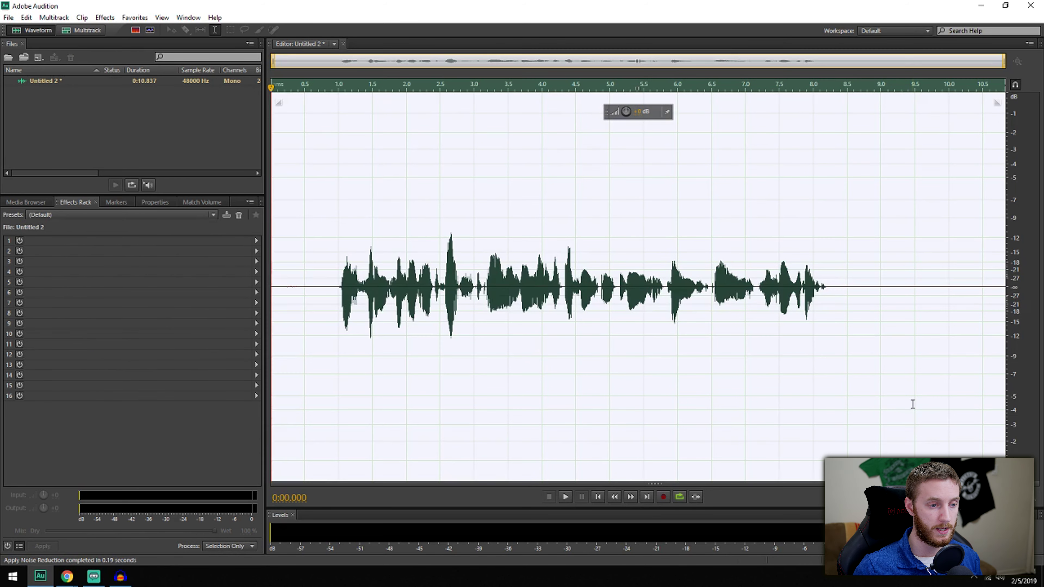
click(856, 315)
key(space)
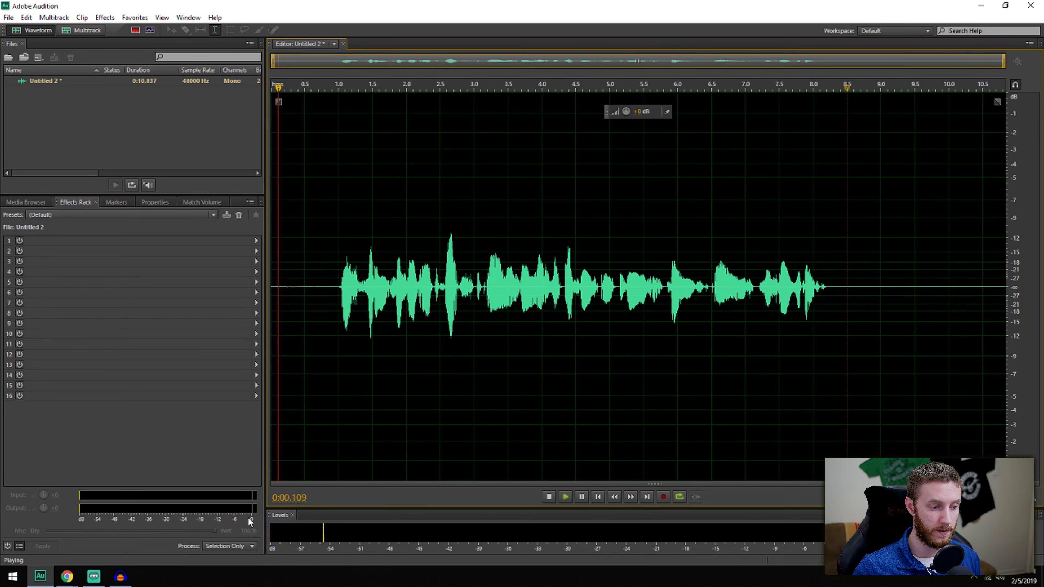
key(ctrl+1)
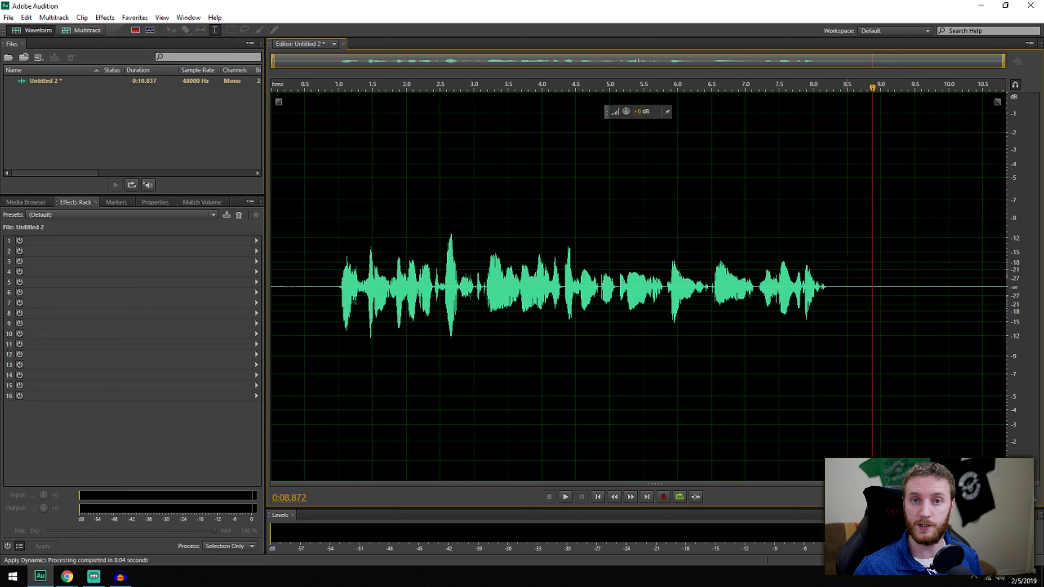
click(847, 246)
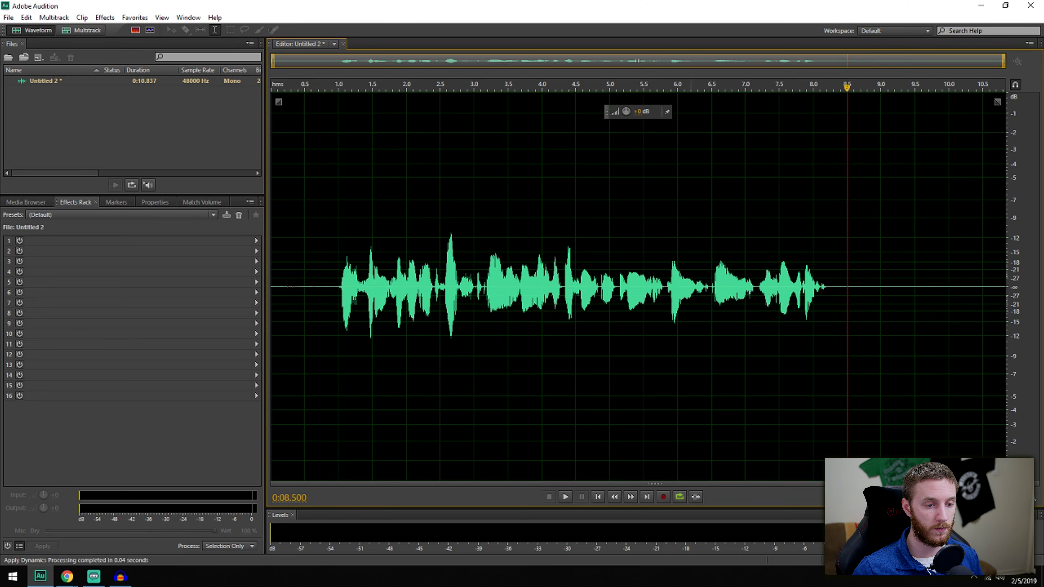
key(ctrl+a)
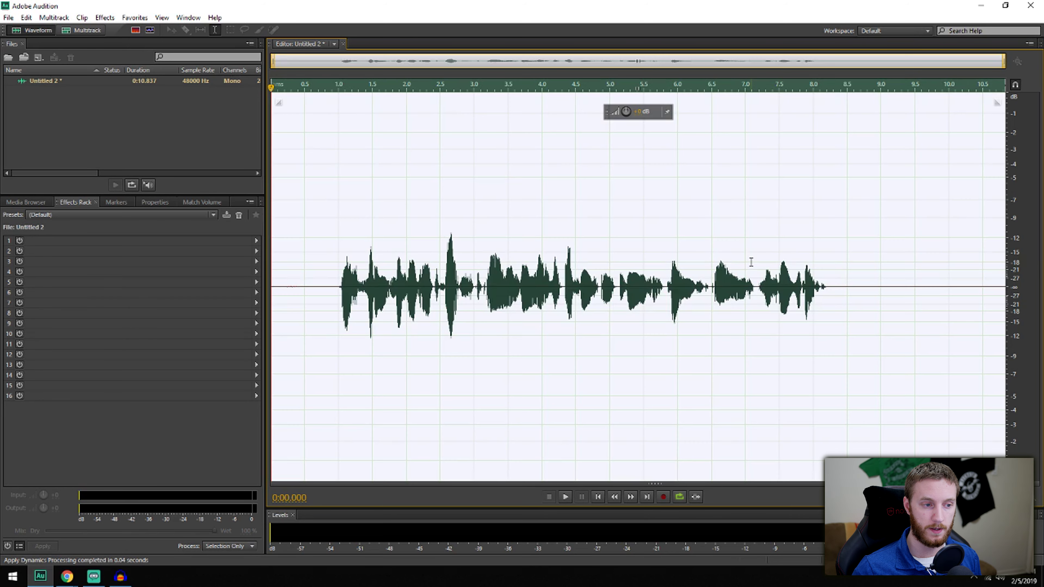
Start recording a new favorite from the Favorites menu
click(135, 18)
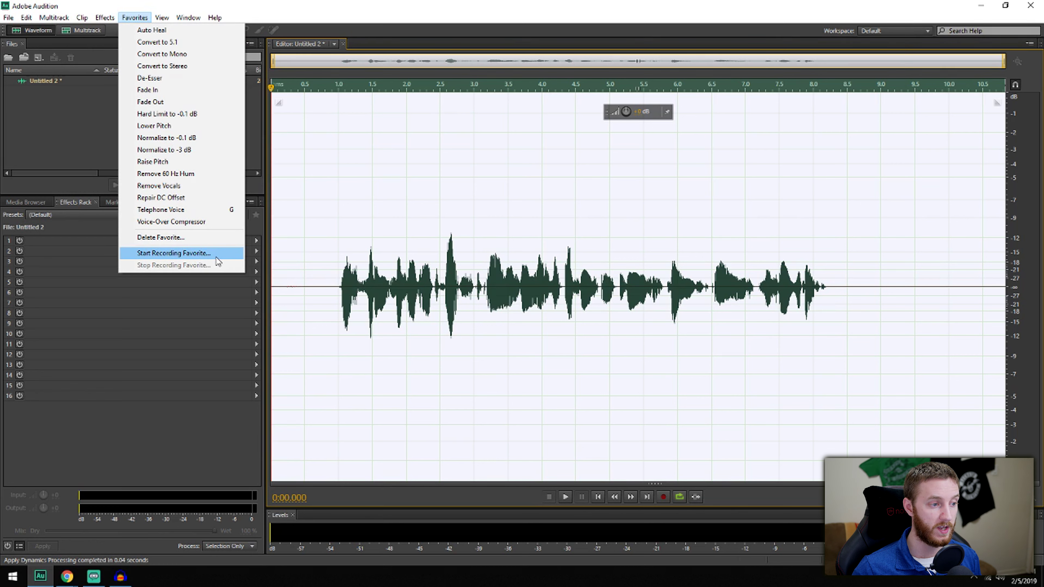
click(203, 253)
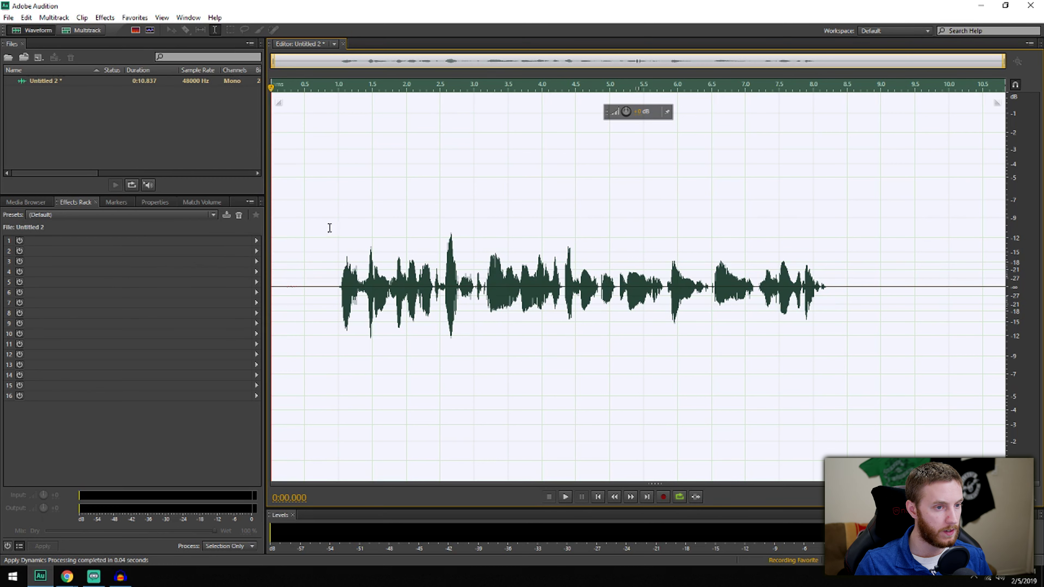
De-ess the clip with Dynamics Processing using the DeEsser Medium preset
click(105, 17)
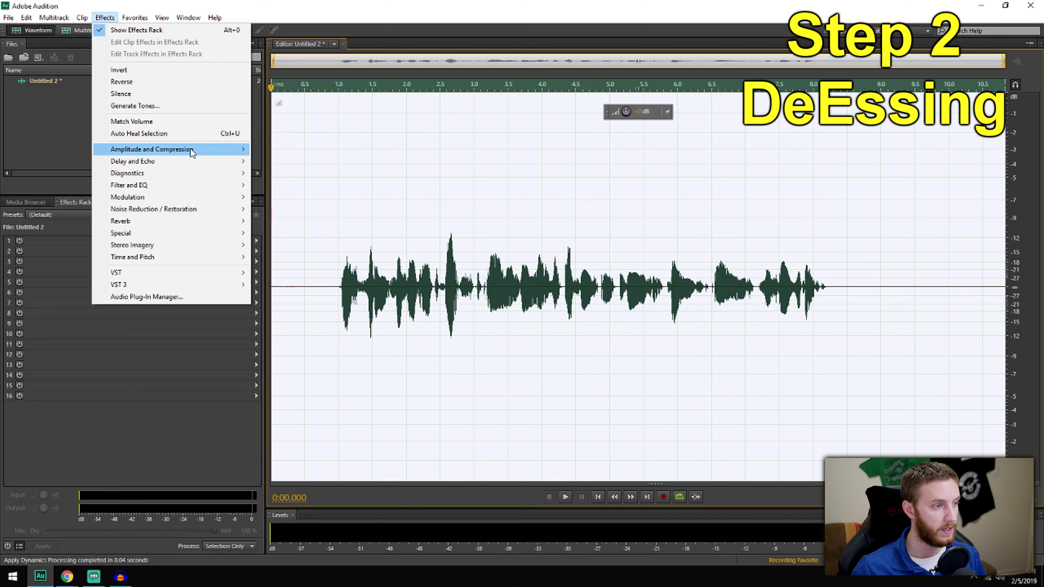
mouse_move(243, 156)
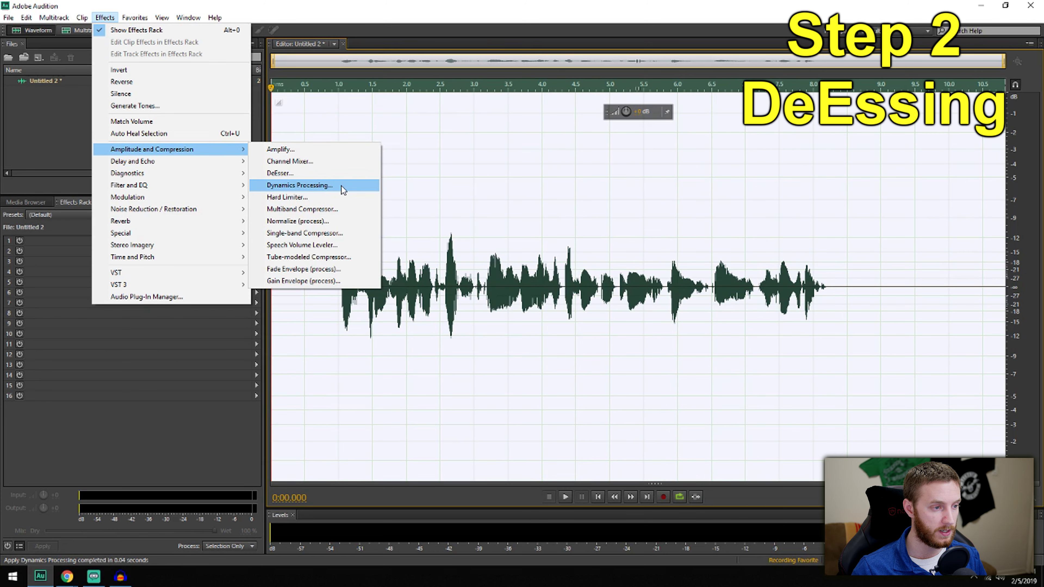
click(358, 189)
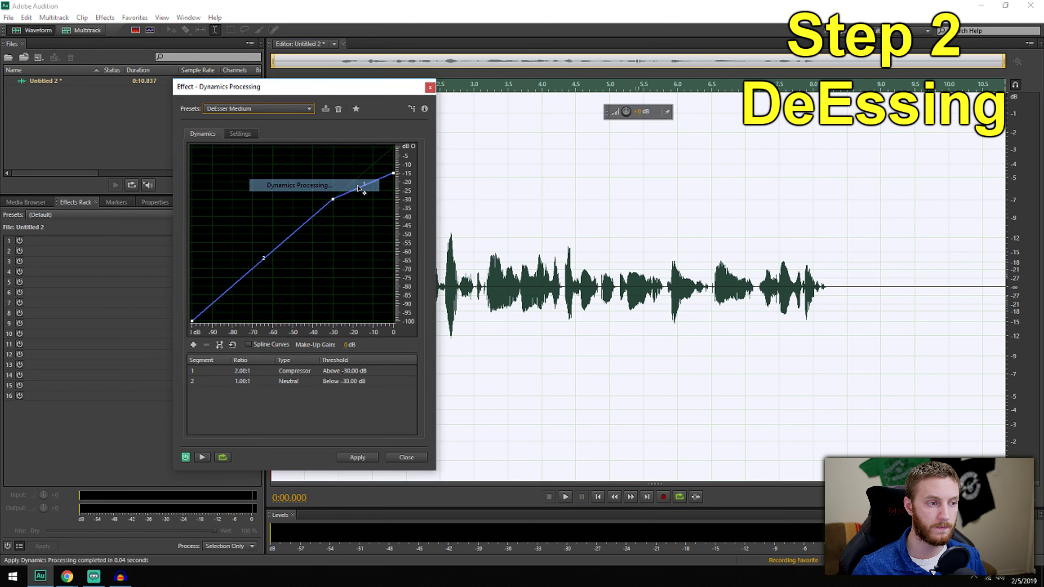
click(304, 110)
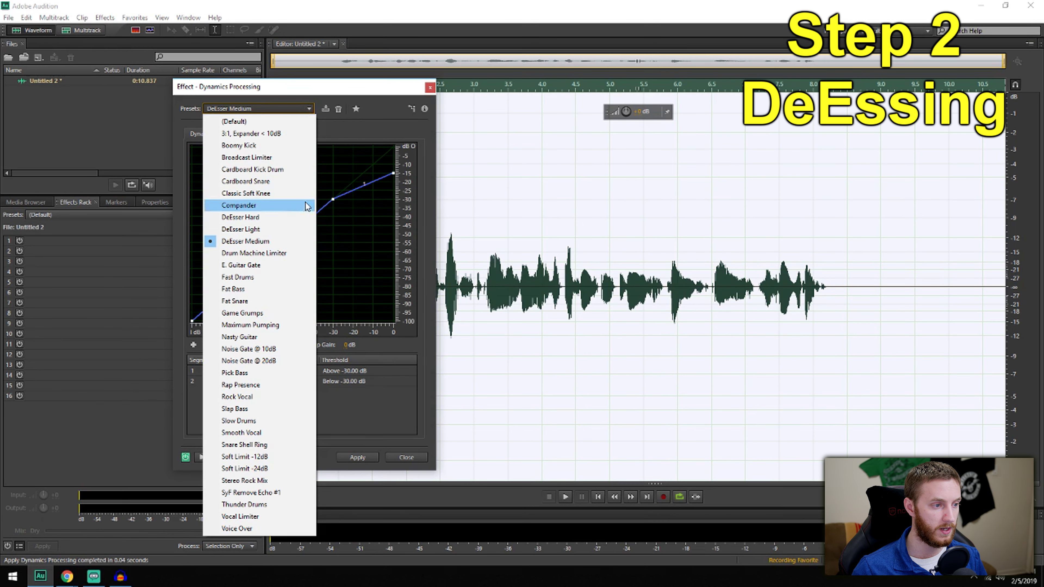
click(273, 242)
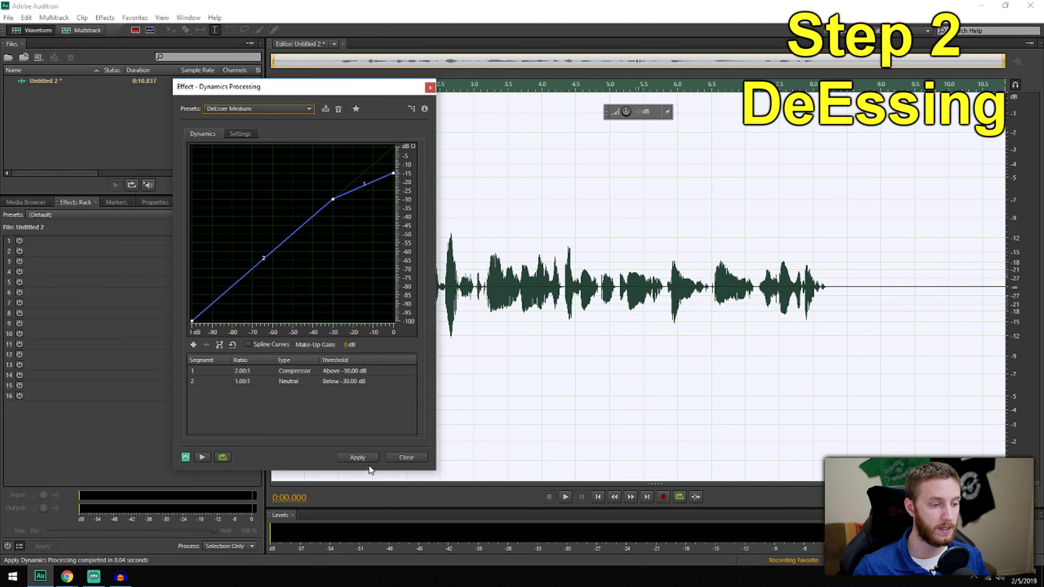
click(357, 457)
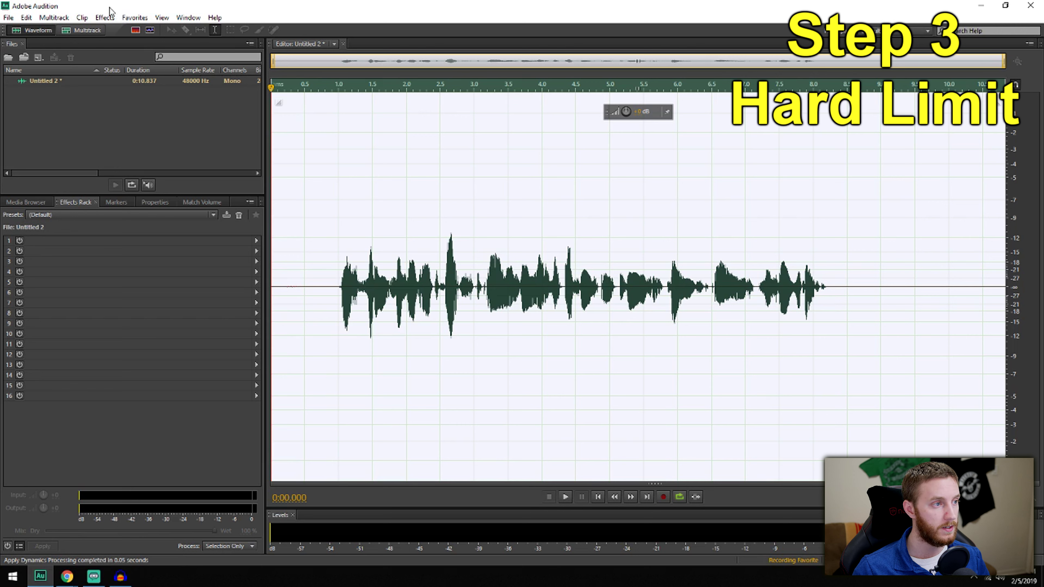
Apply the Hard Limiter with the SyF Hard Limit -12 preset to the clip
click(105, 18)
mouse_move(199, 154)
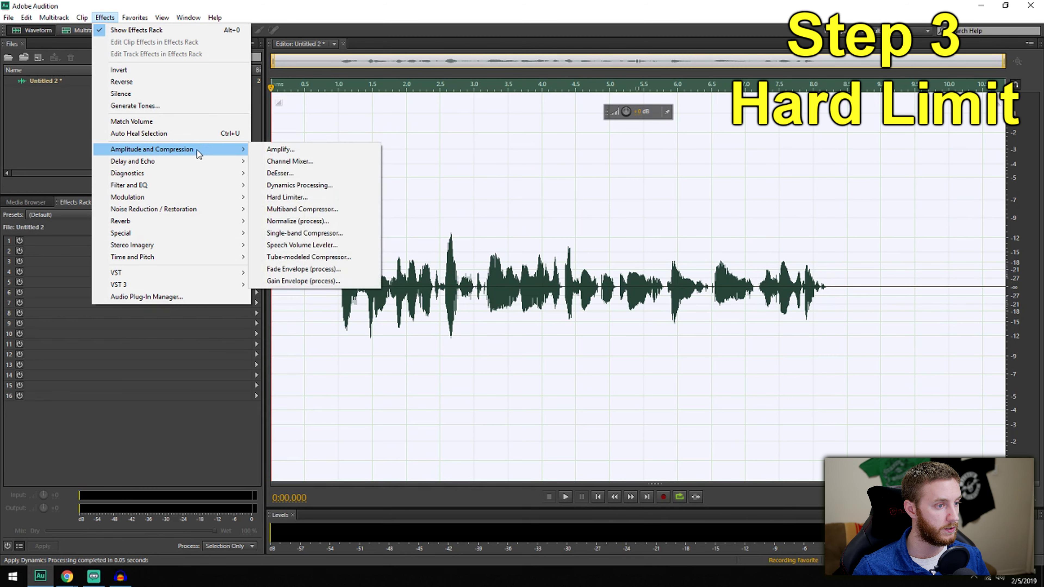
click(288, 197)
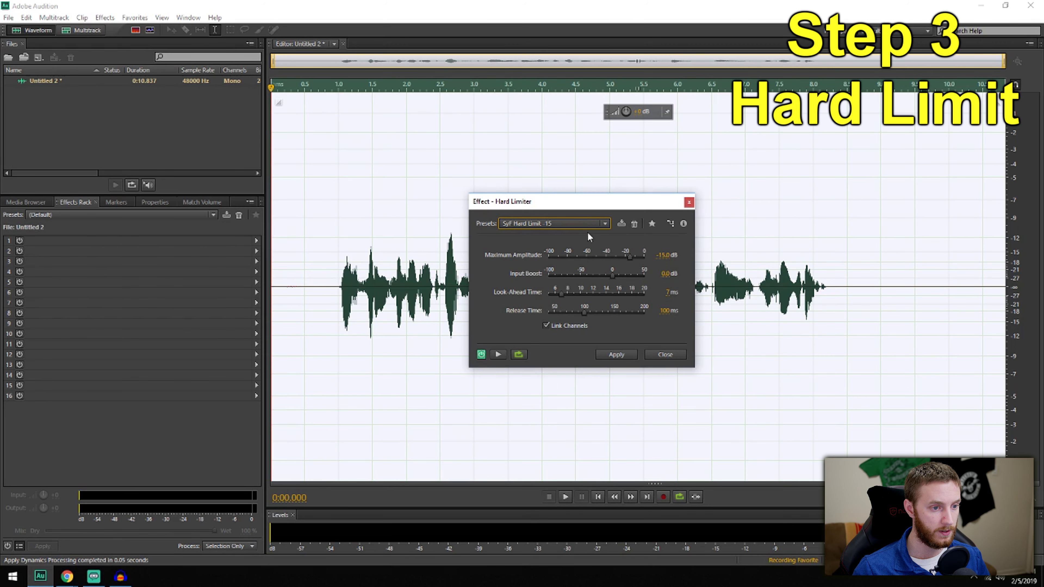
click(604, 224)
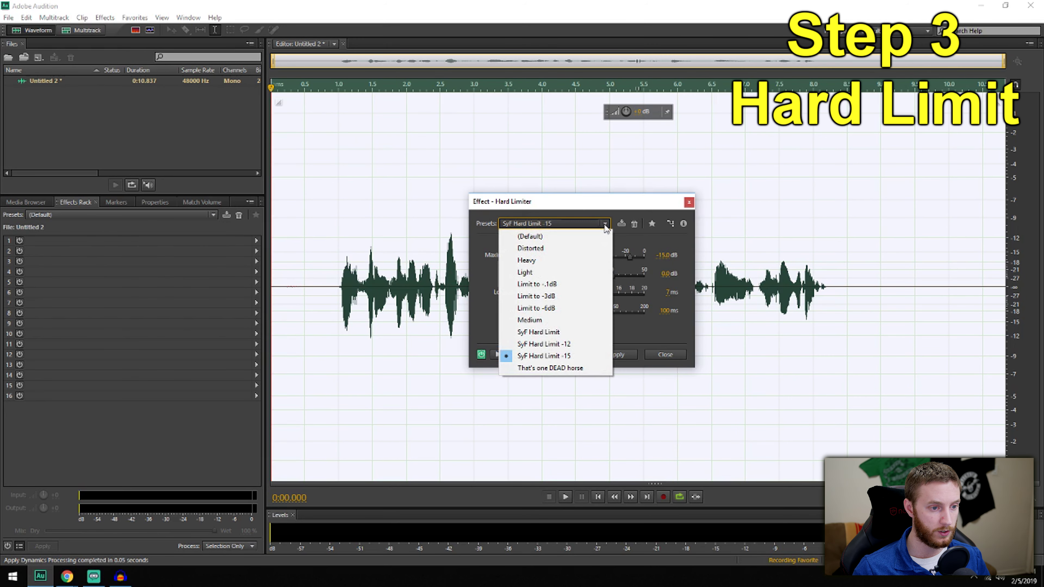
click(564, 345)
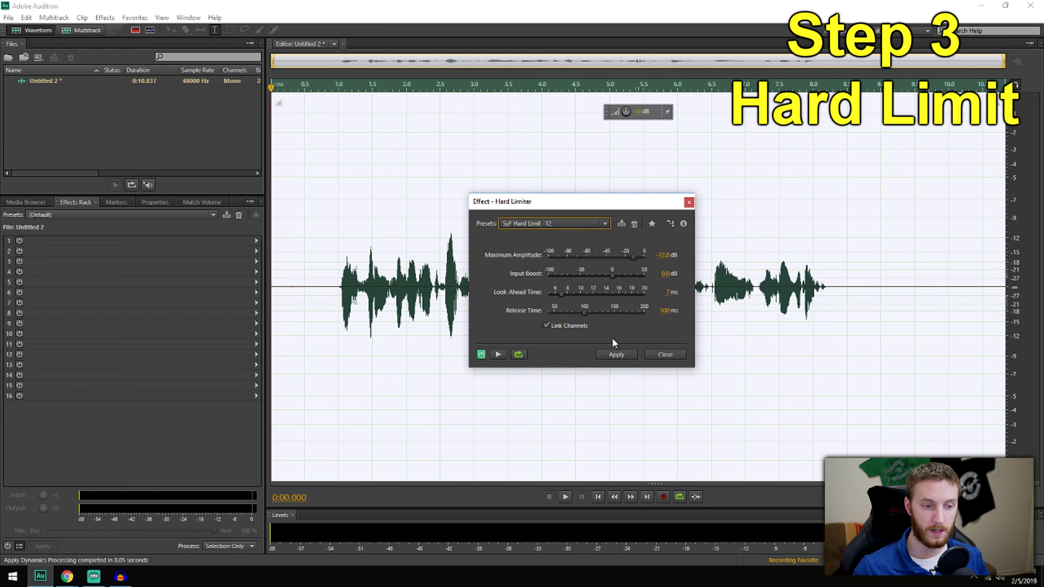
click(612, 355)
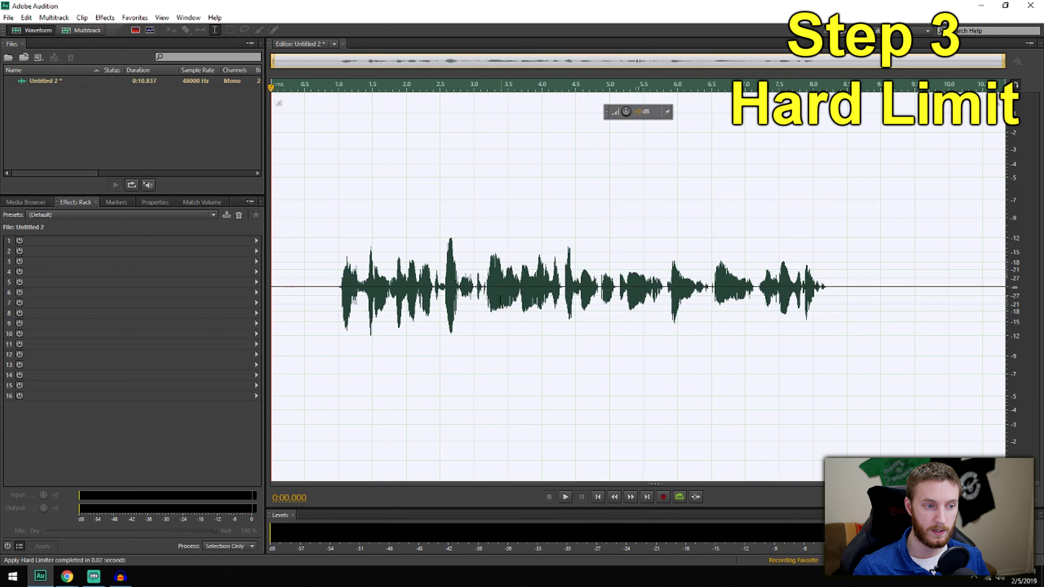
Apply Dynamics Processing with the Game Grumps preset to make the voice clip much louder
click(104, 17)
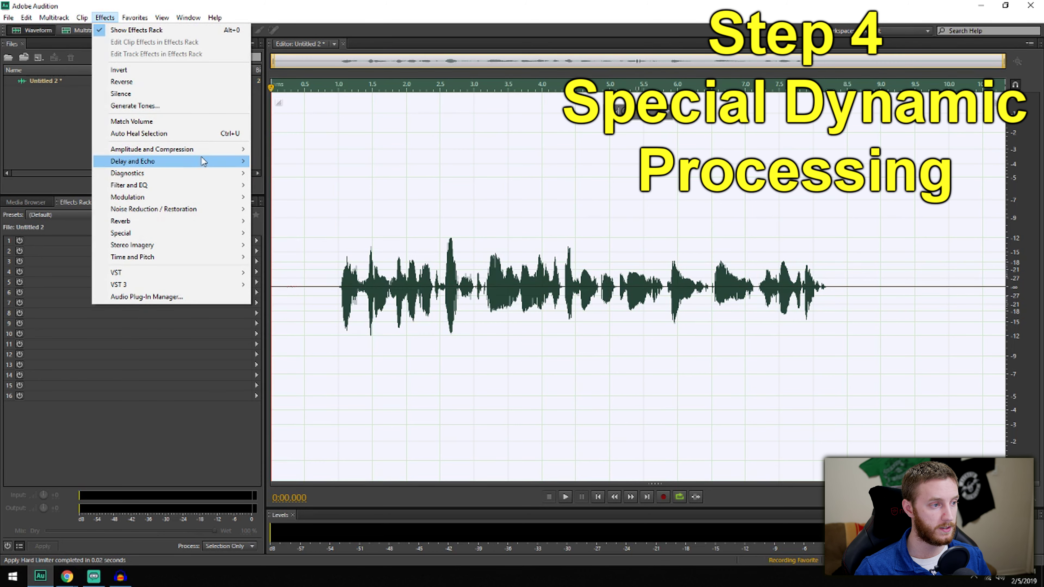
mouse_move(214, 150)
click(299, 185)
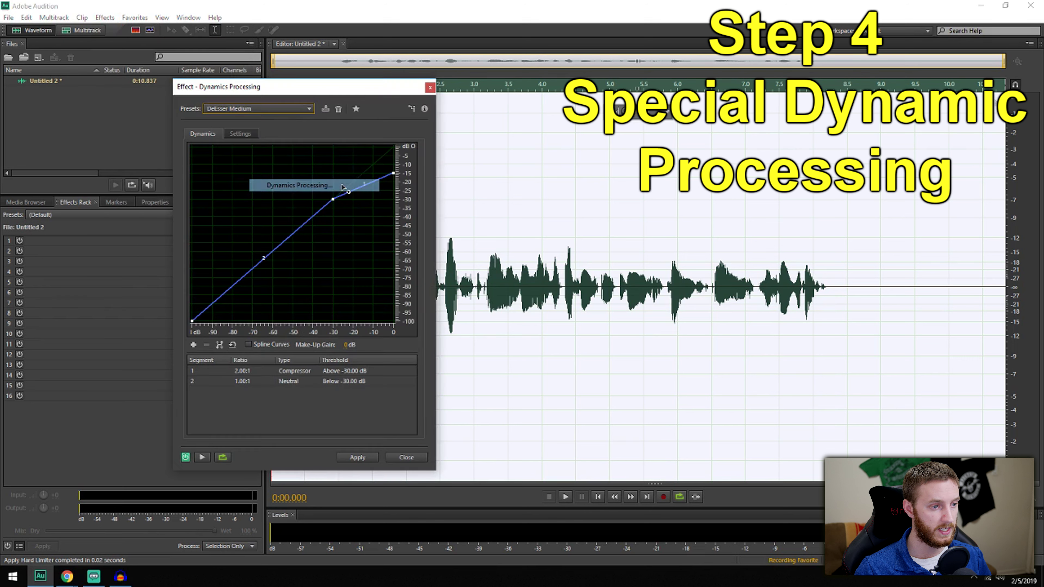
click(308, 110)
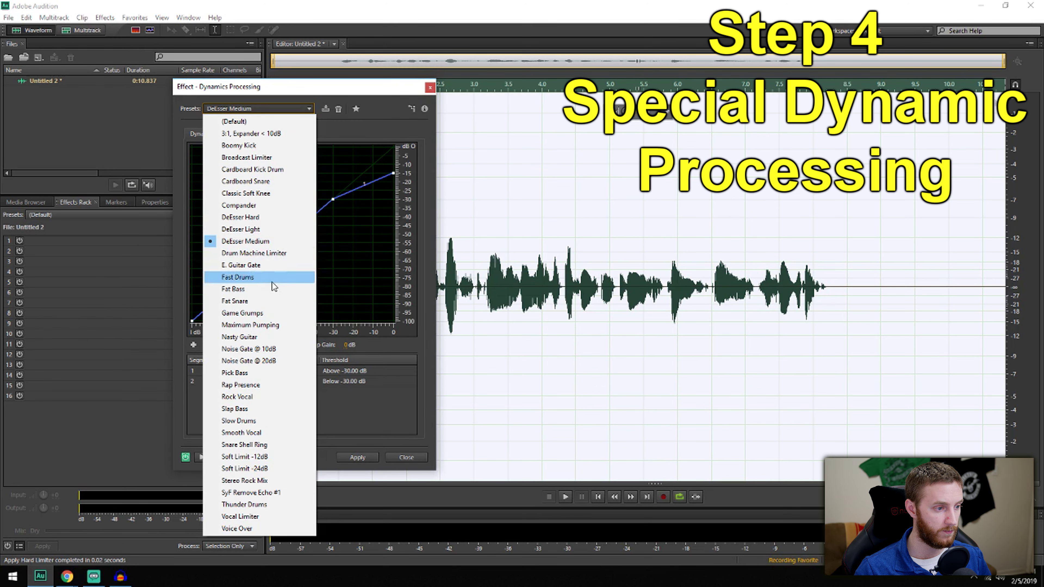
click(264, 316)
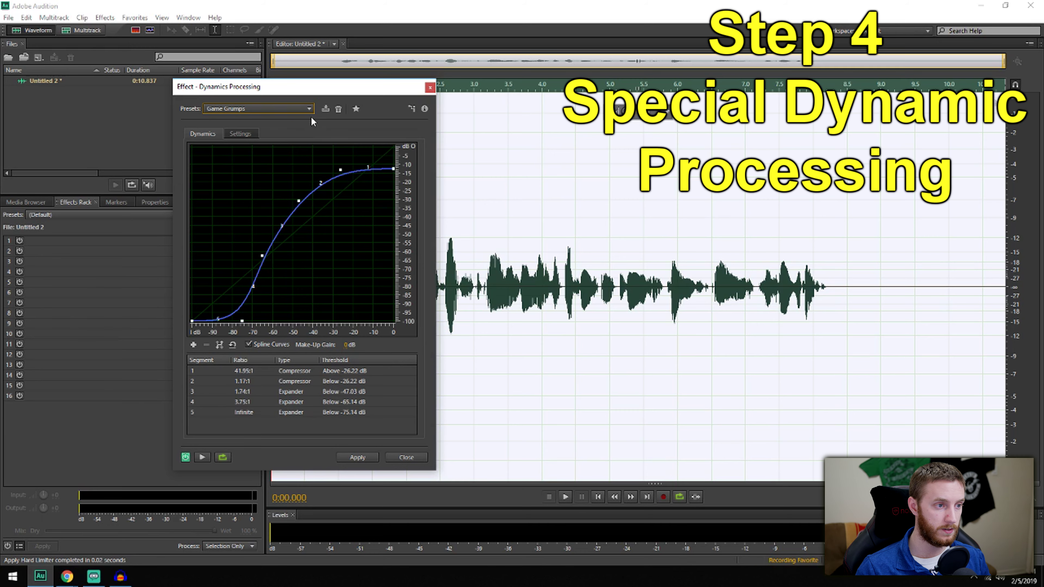
drag(334, 89, 584, 51)
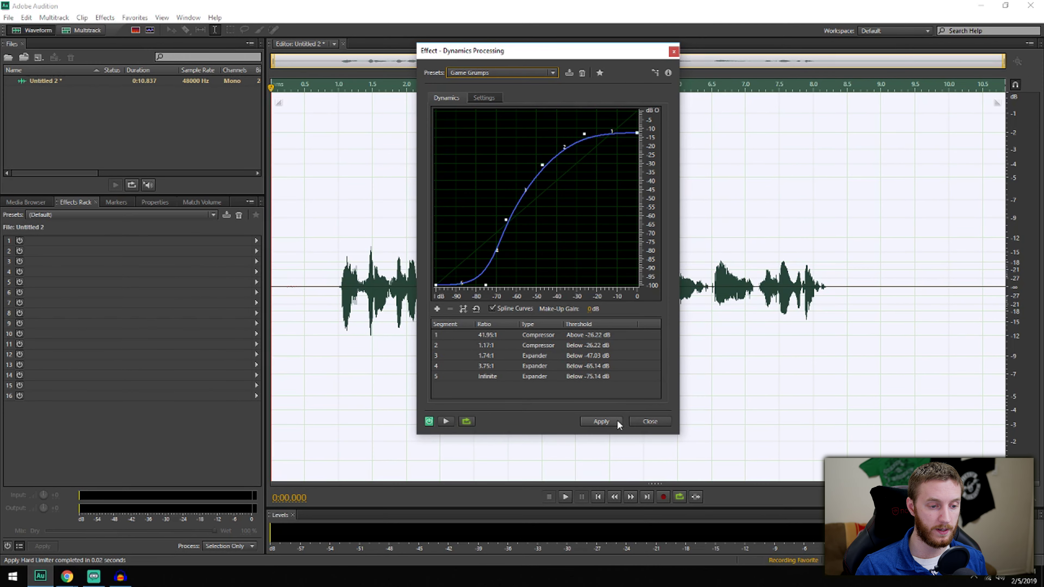
click(617, 421)
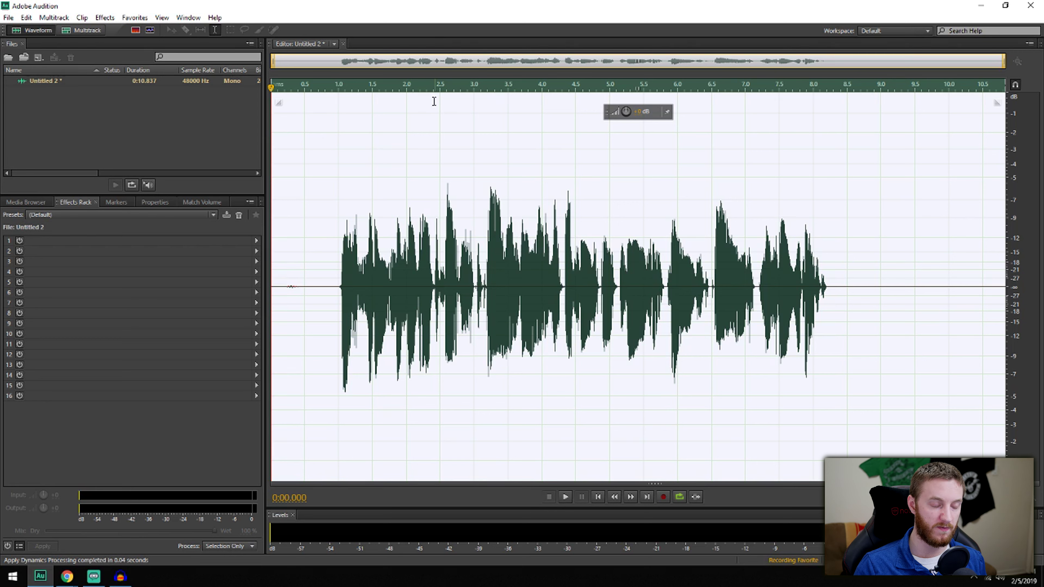
key(ctrl+z)
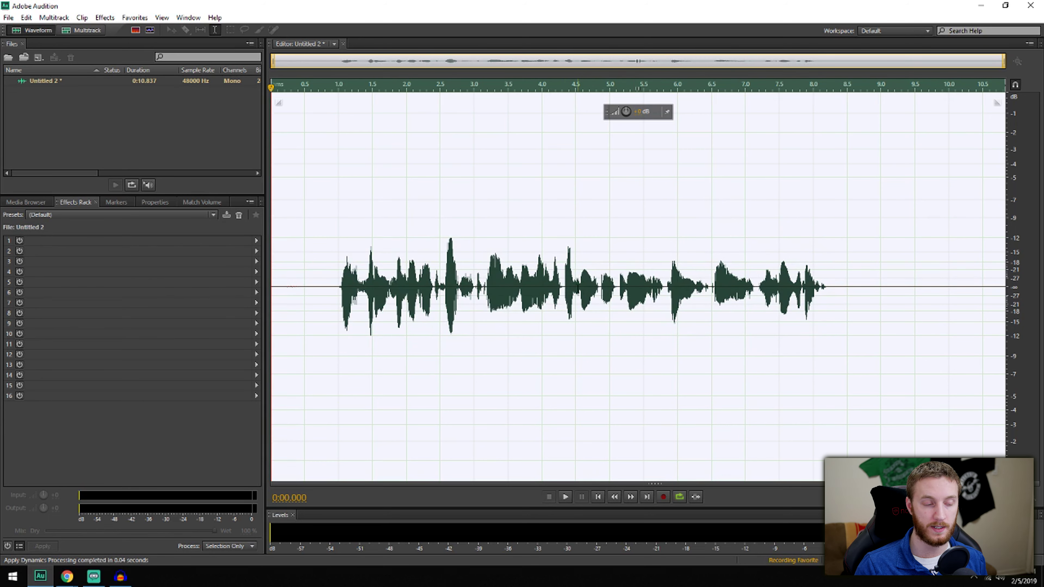
click(333, 285)
key(space)
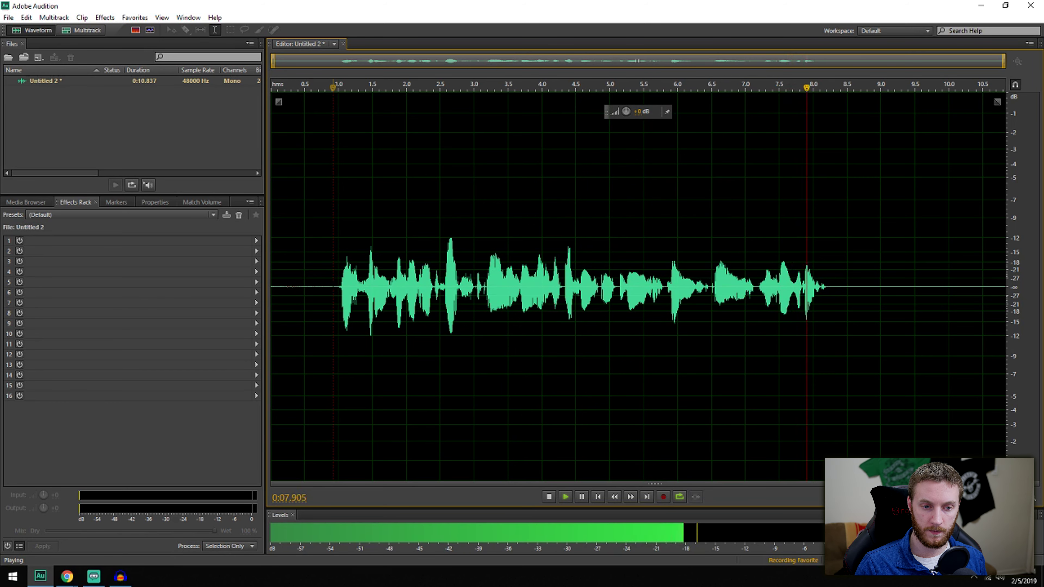
key(space)
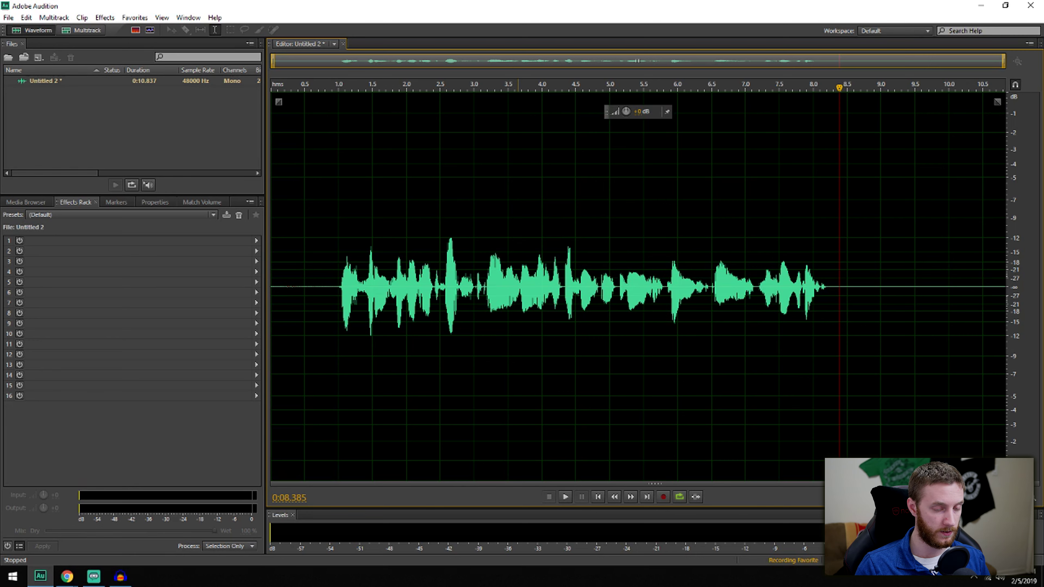
key(ctrl+z)
key(space)
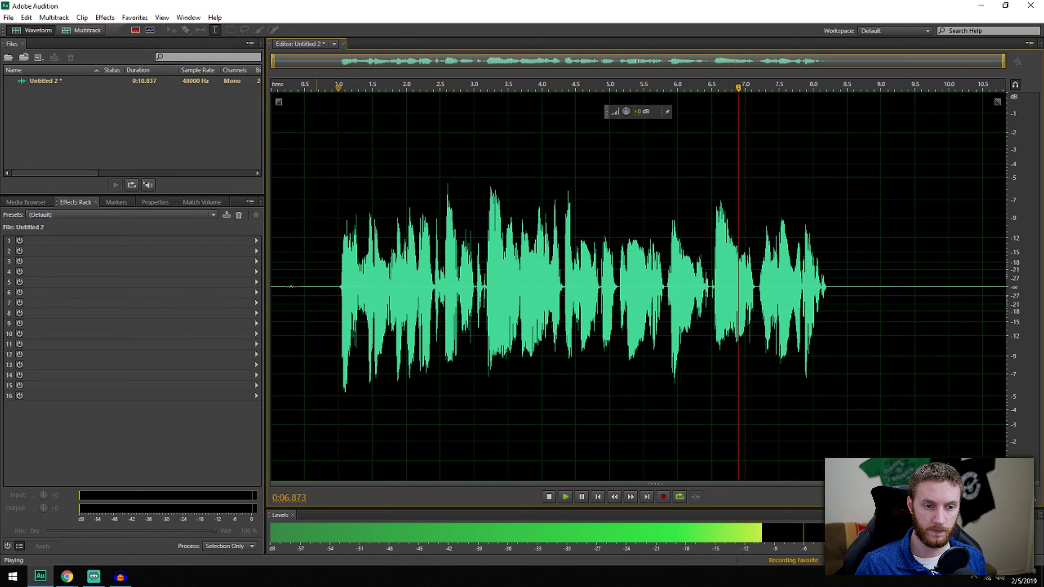
key(space)
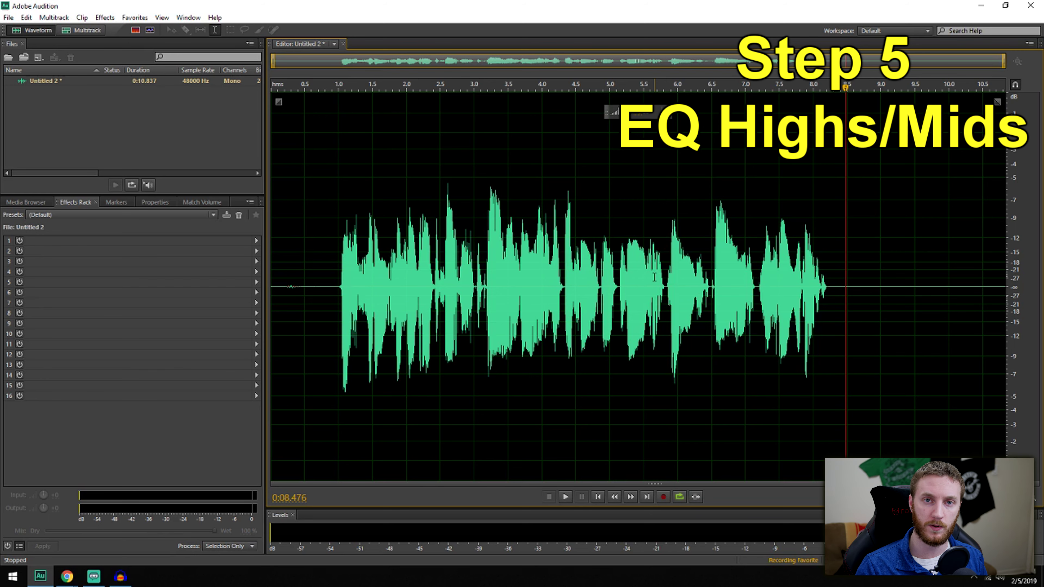
Select the entire waveform and bring up the Graphic Equalizer (20 Bands)
click(371, 86)
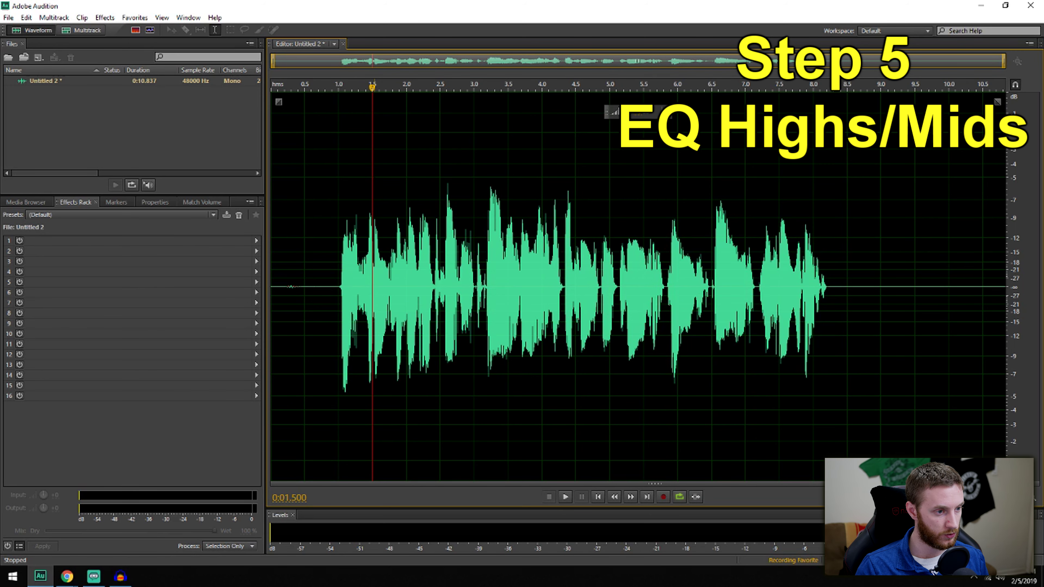
double_click(374, 179)
click(106, 18)
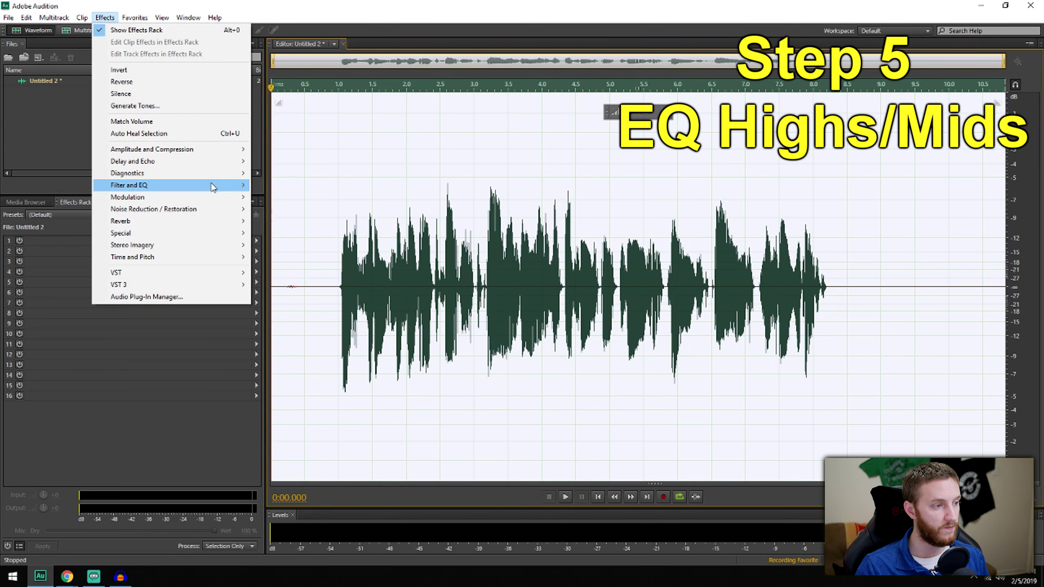
mouse_move(213, 187)
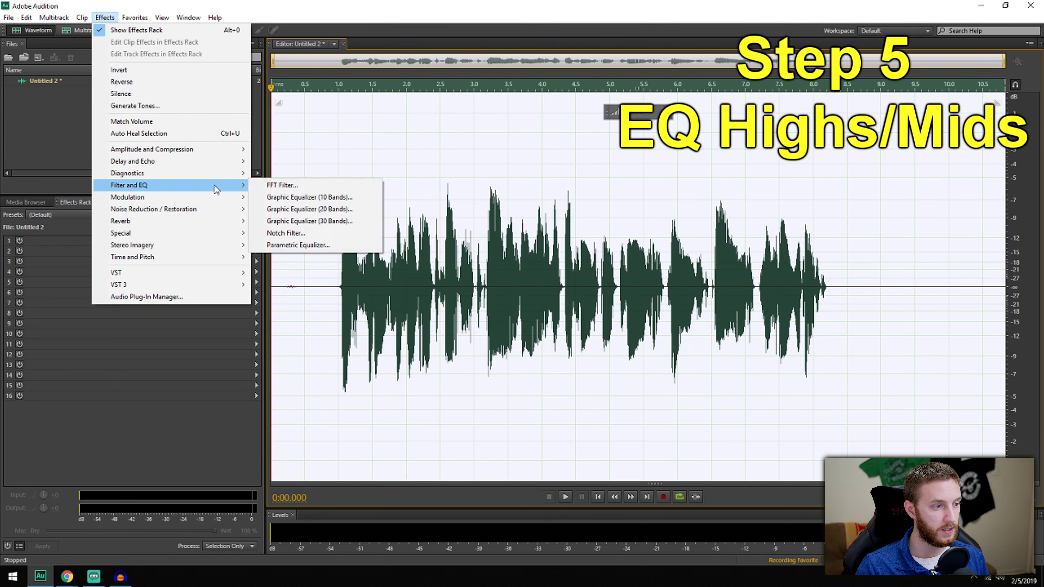
click(319, 210)
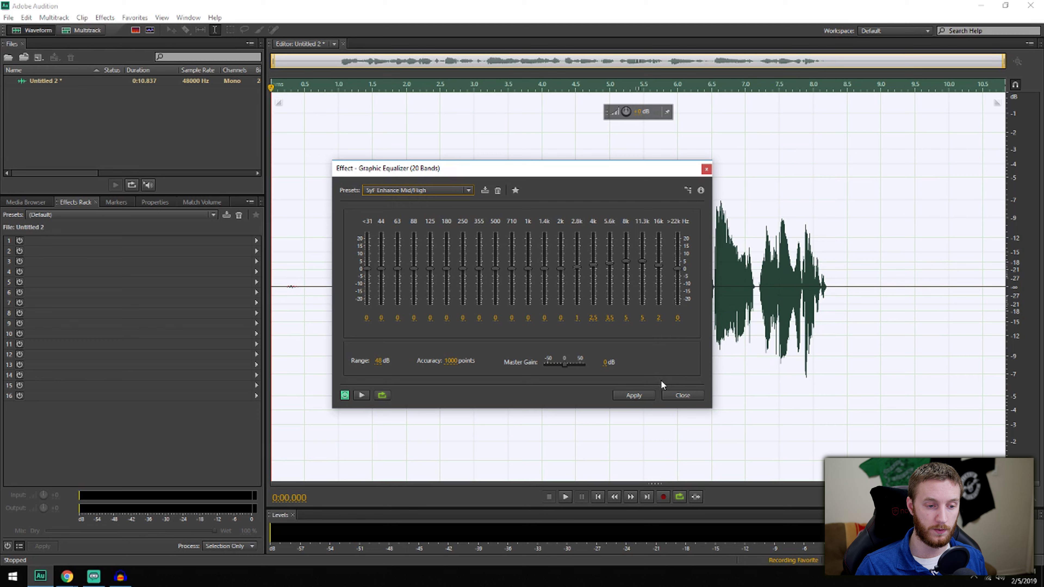
click(643, 395)
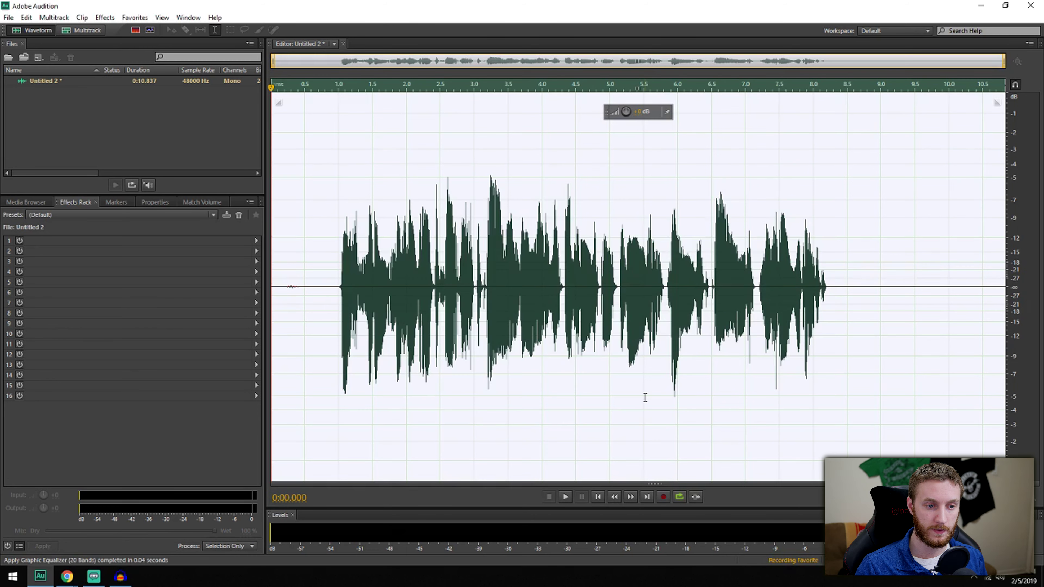
click(331, 288)
key(space)
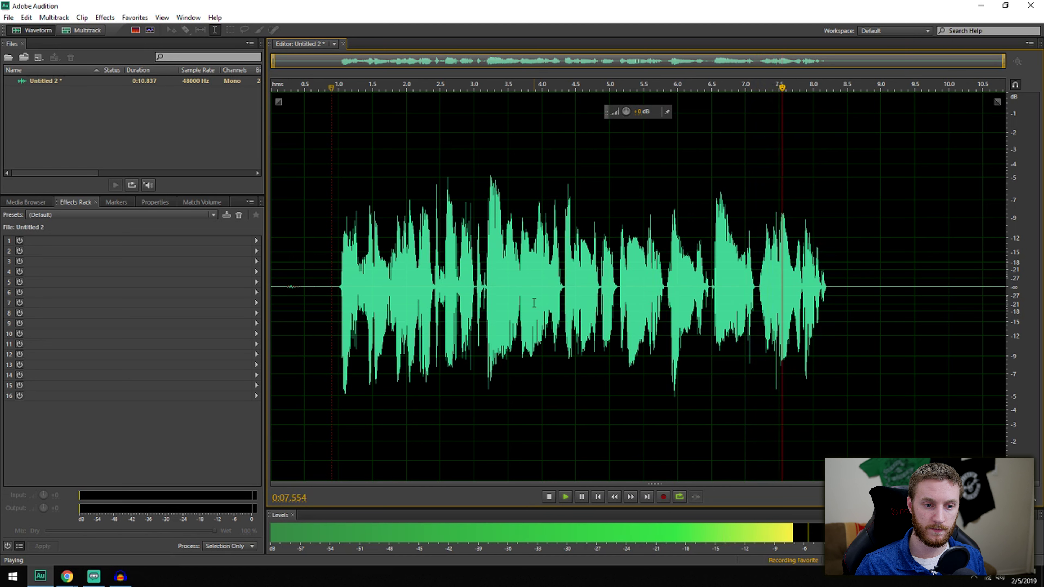
key(space)
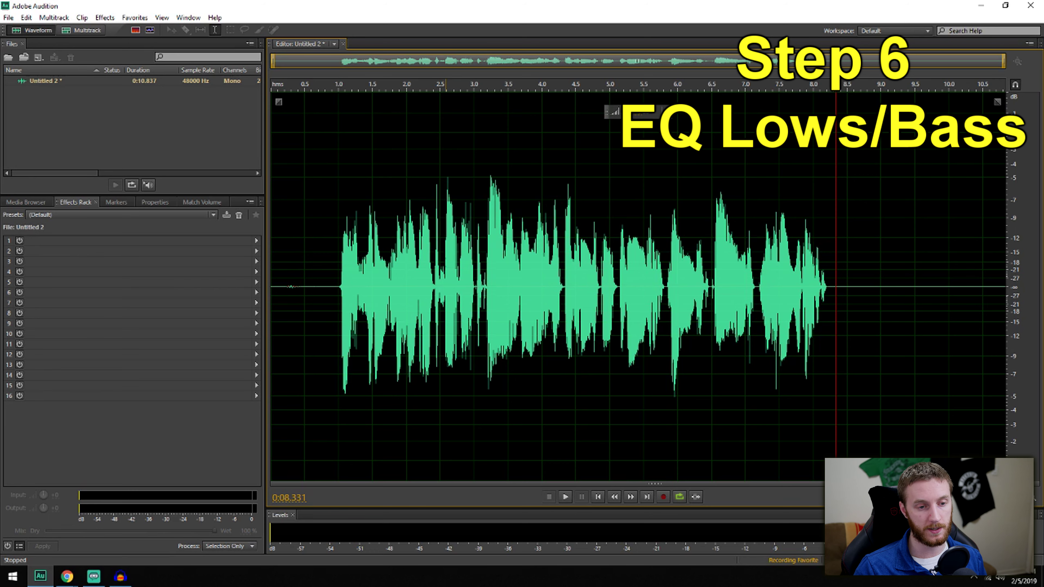
click(502, 261)
Apply the Parametric Equalizer with SyF Enhance Lows, boosting 100 Hz by 13 dB, to the whole clip
key(ctrl+a)
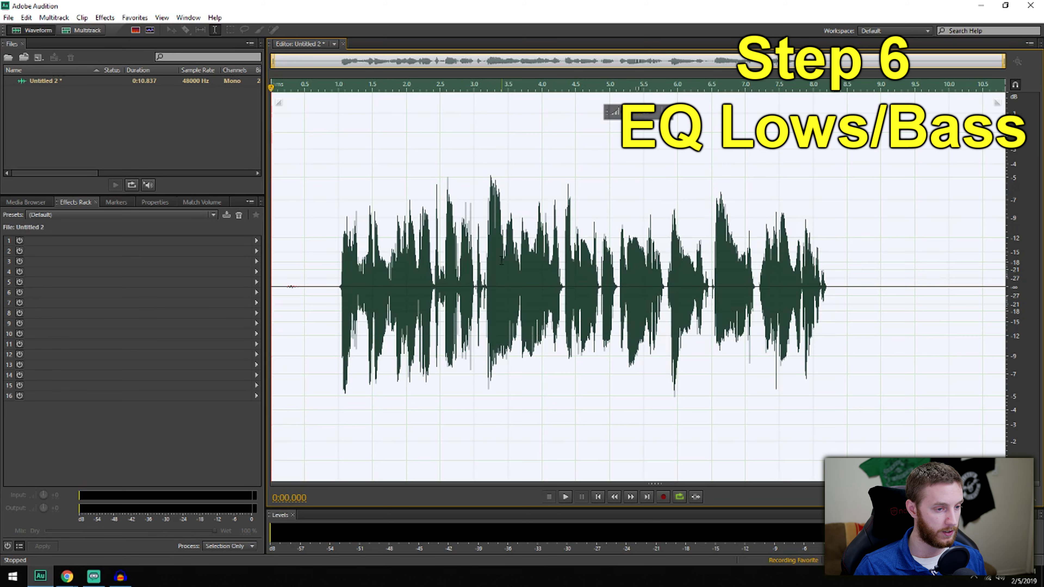
click(98, 19)
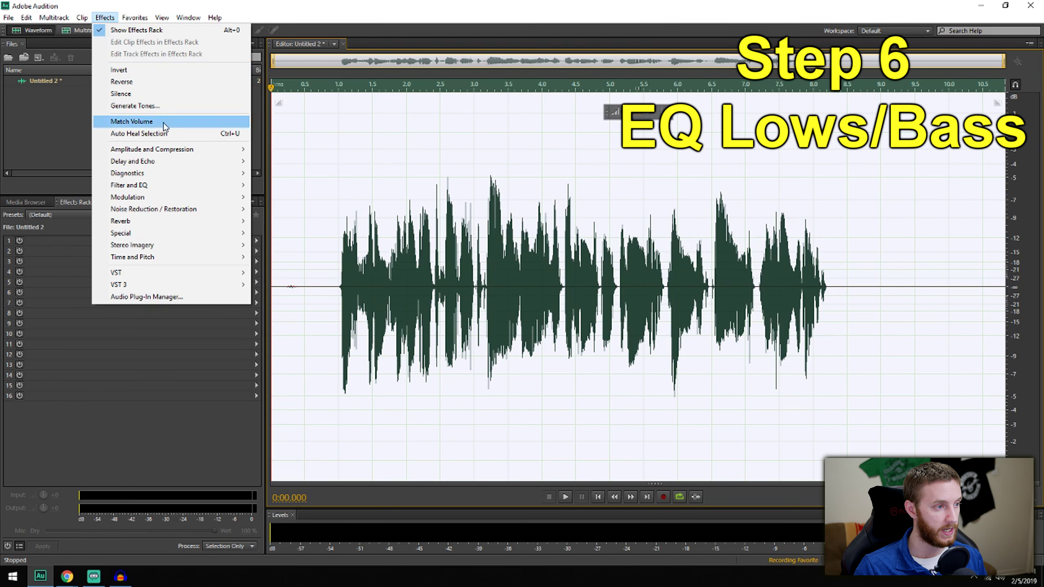
mouse_move(204, 186)
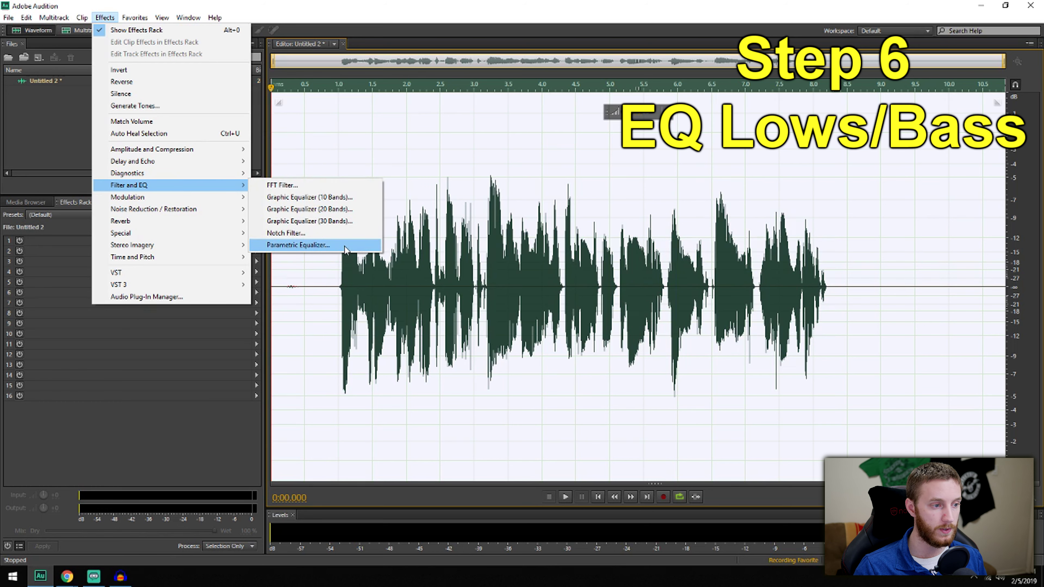
click(329, 246)
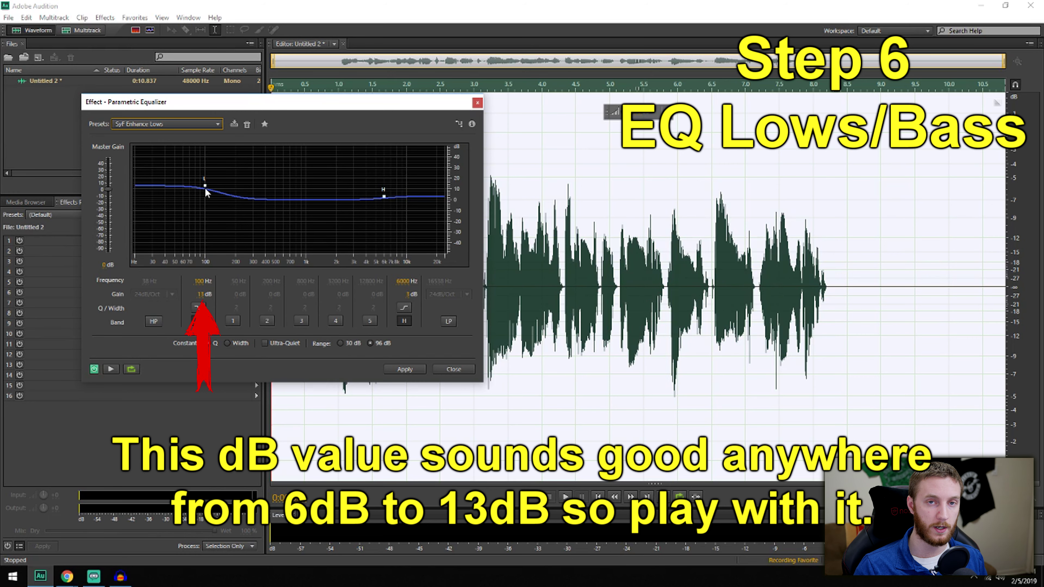
click(404, 369)
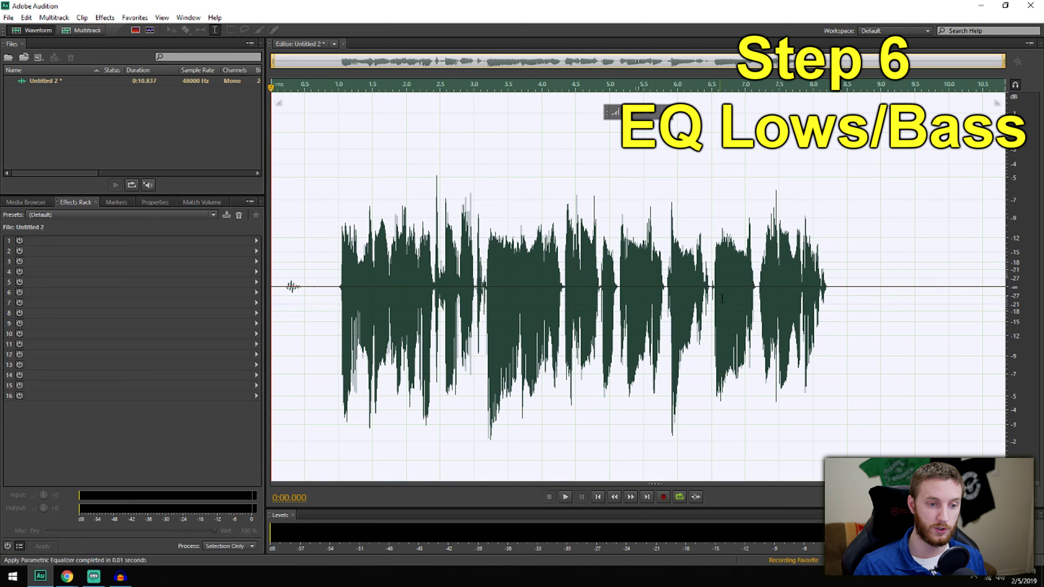
Preview the bass-boosted clip from near the start twice, leaving the whole clip selected
click(334, 283)
key(space)
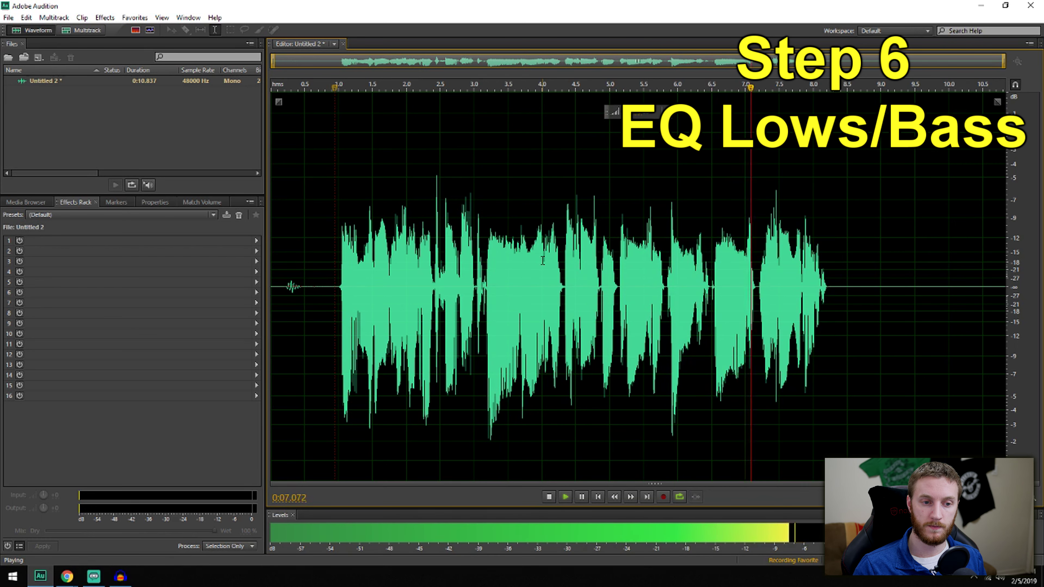
key(space)
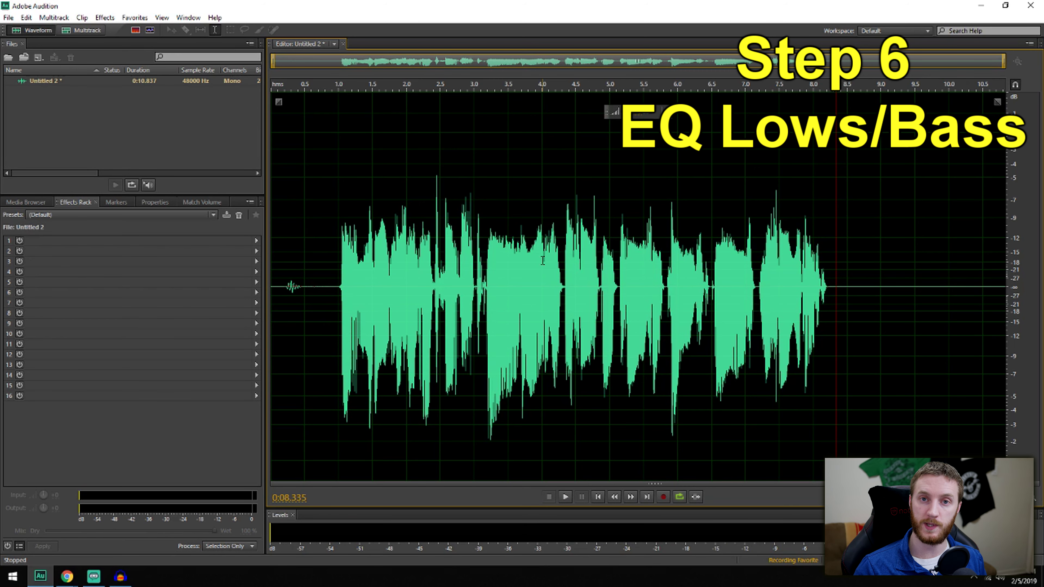
key(ctrl+a)
click(338, 287)
key(space)
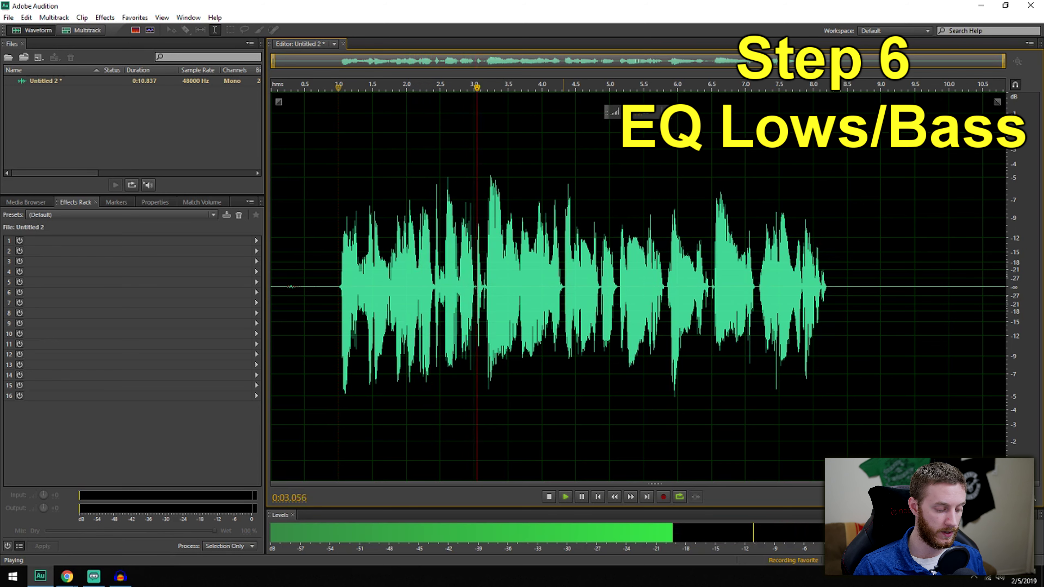
key(ctrl+a)
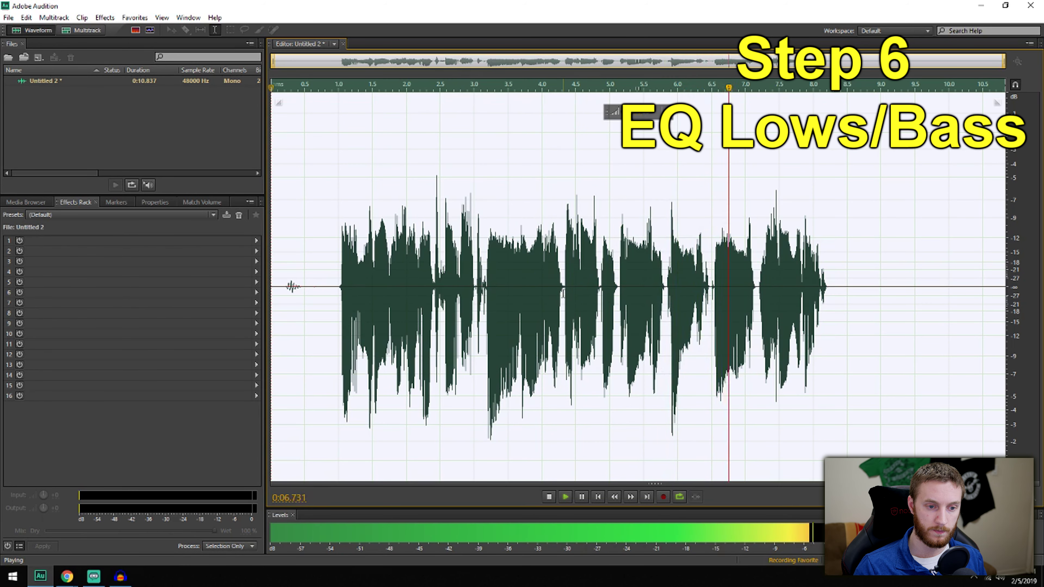
key(space)
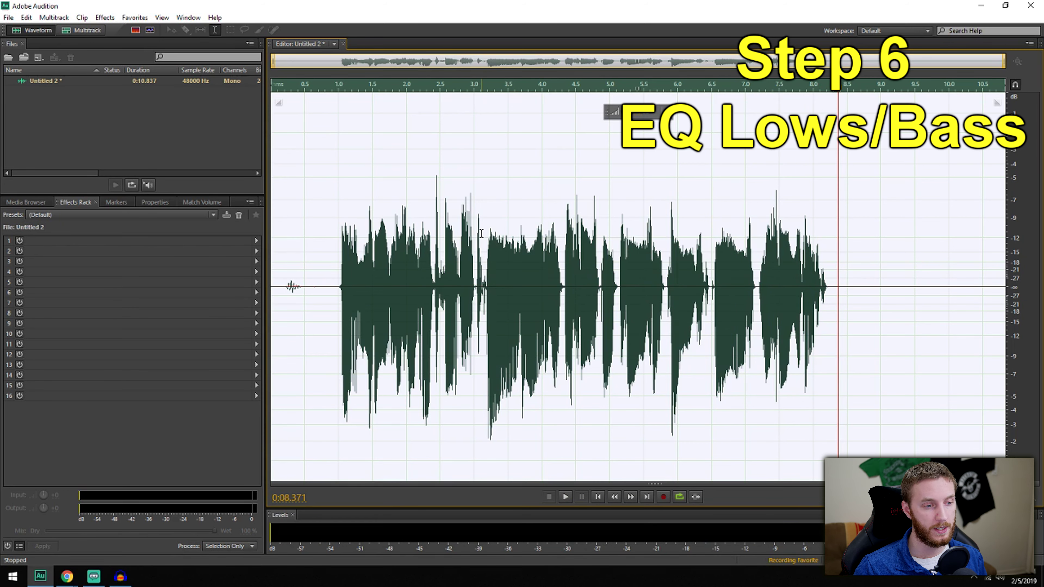
click(104, 18)
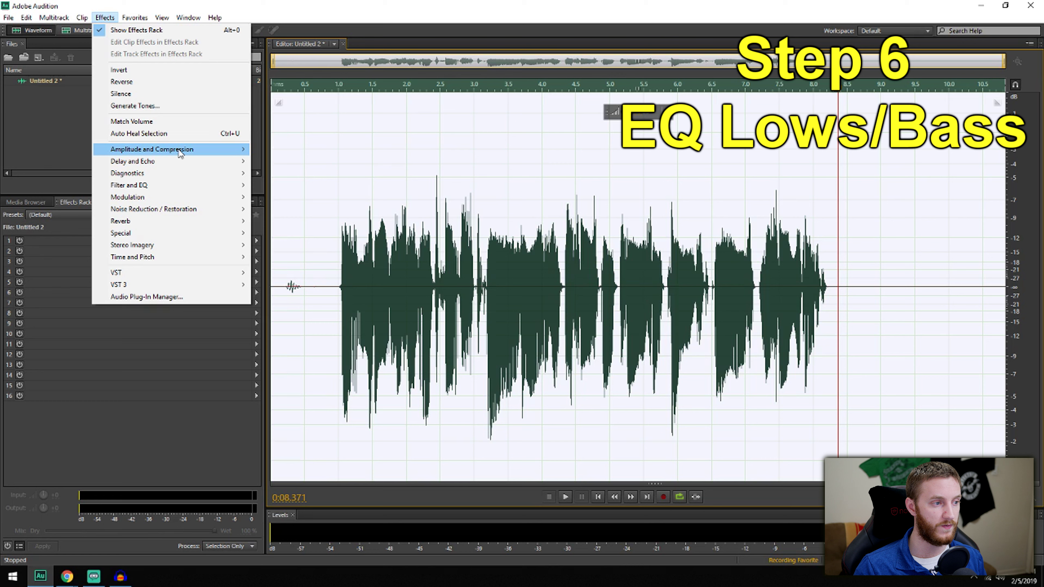
mouse_move(181, 185)
click(287, 245)
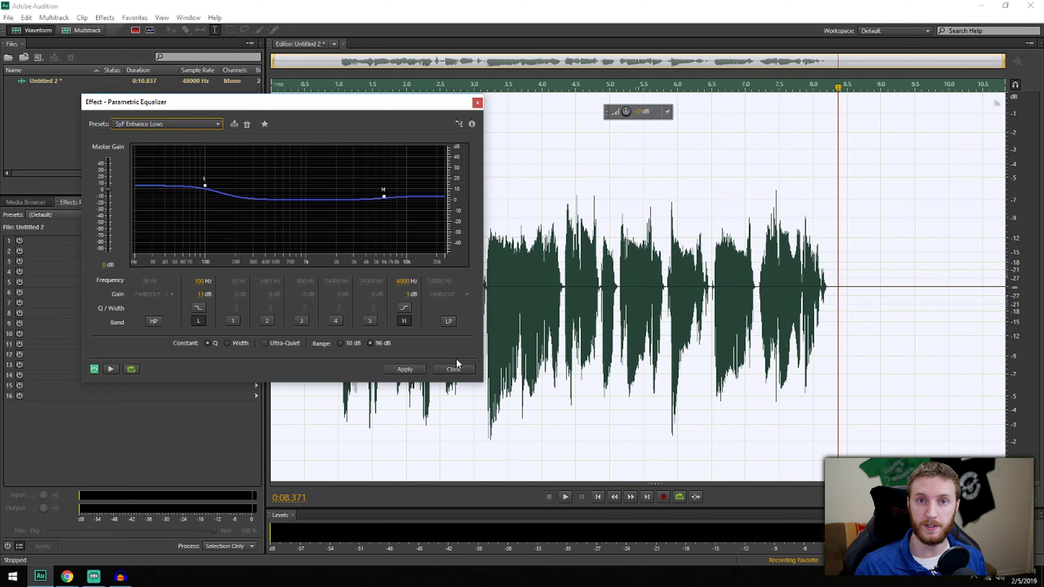
click(455, 368)
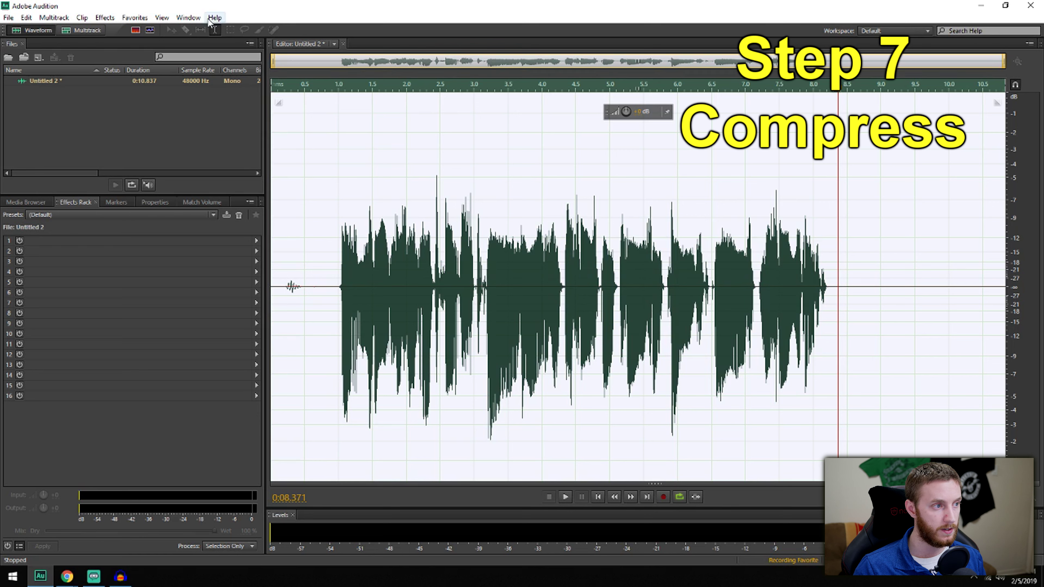
Compress the clip with the Single-band Compressor using the SyF -6dB Compress preset
click(105, 17)
mouse_move(205, 150)
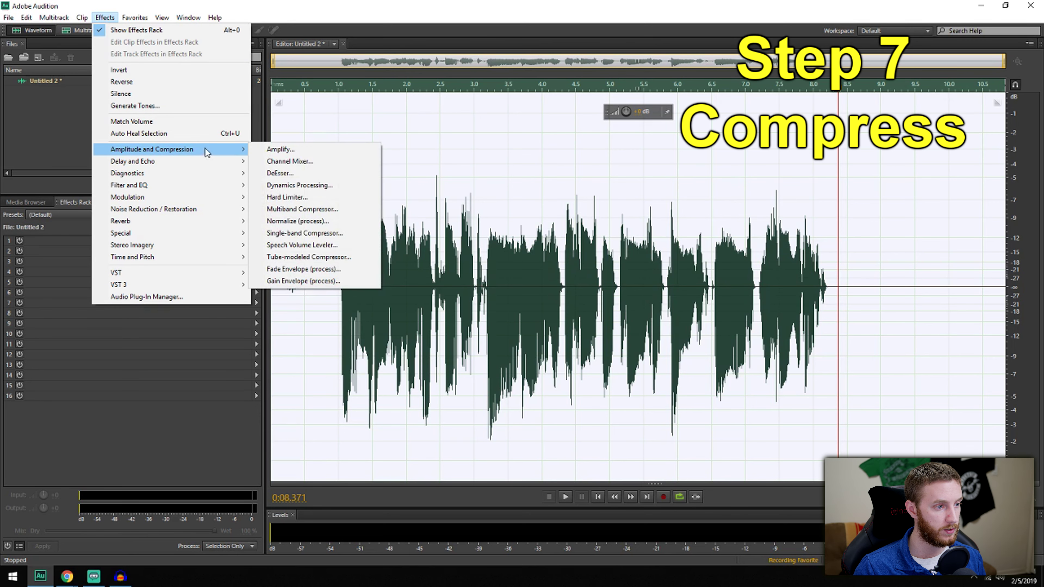
click(346, 233)
click(510, 262)
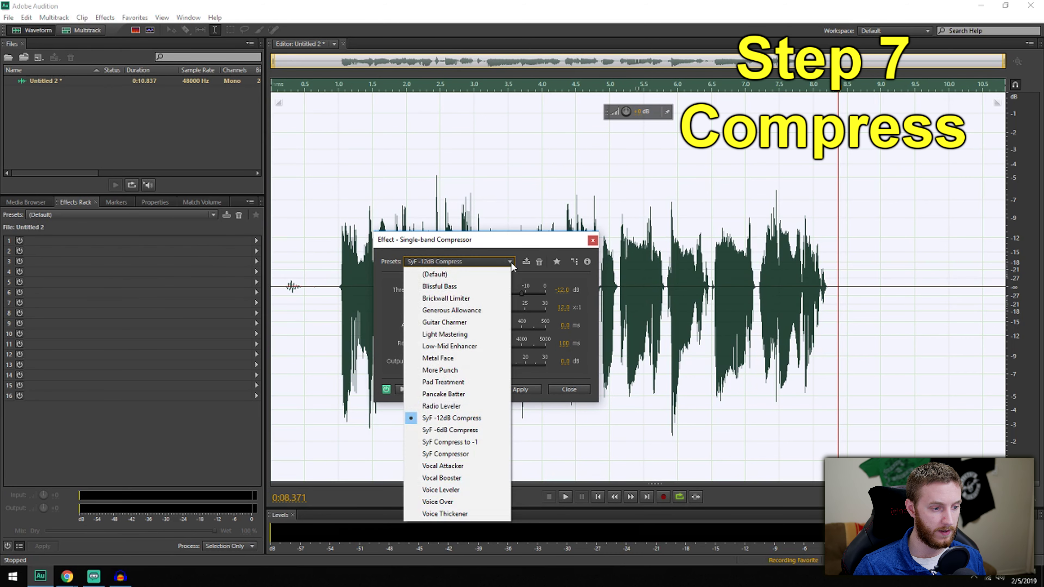
click(449, 430)
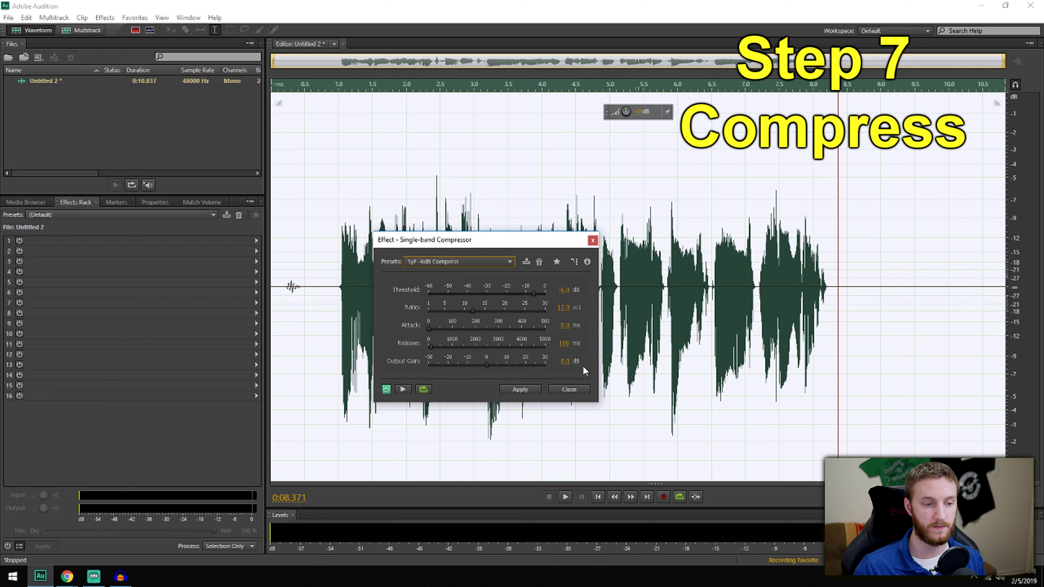
click(530, 389)
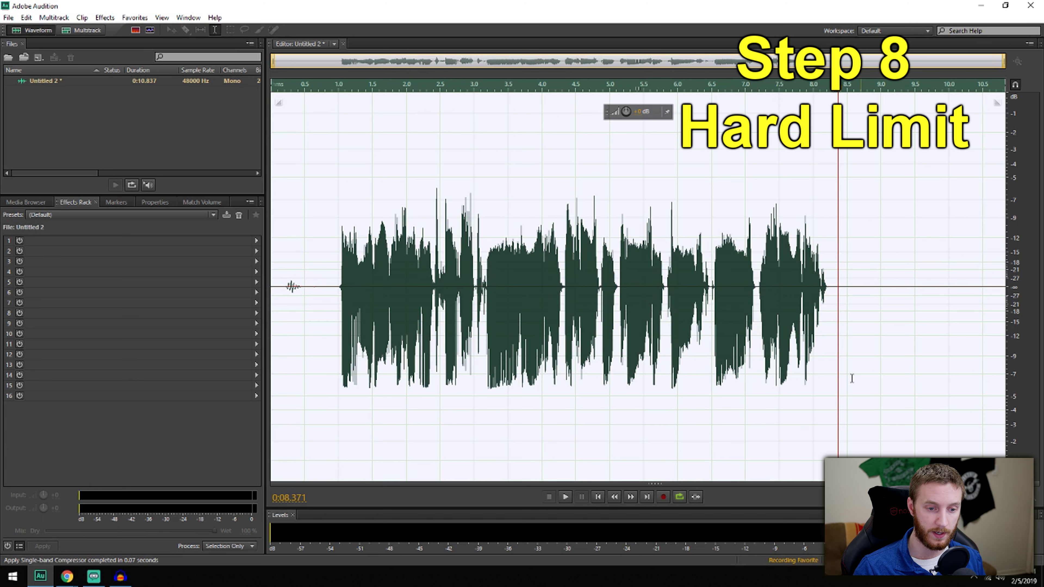
click(104, 18)
Set the Hard Limiter's maximum amplitude to -6 dB
mouse_move(224, 151)
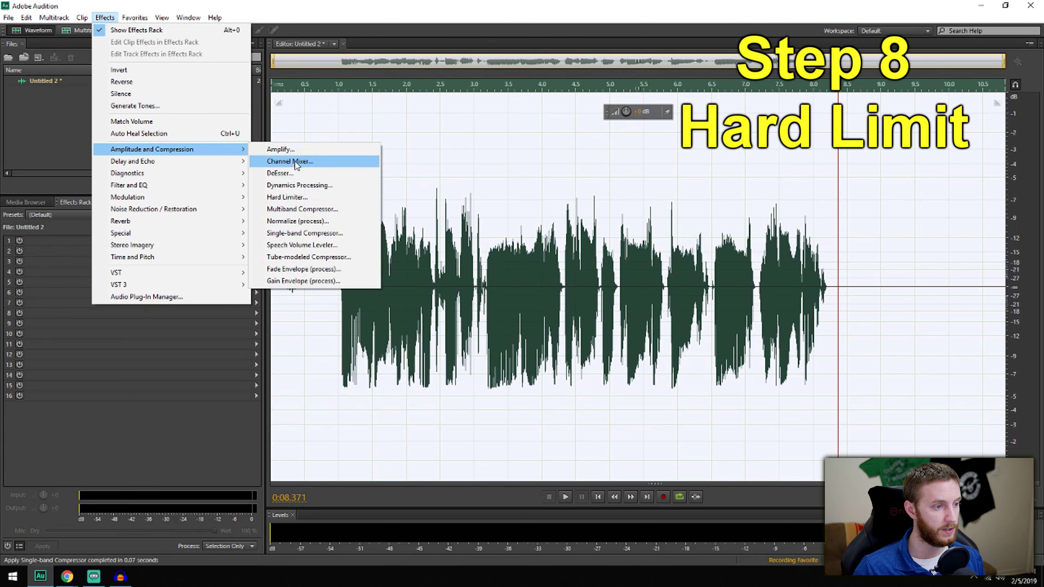
click(303, 198)
click(657, 254)
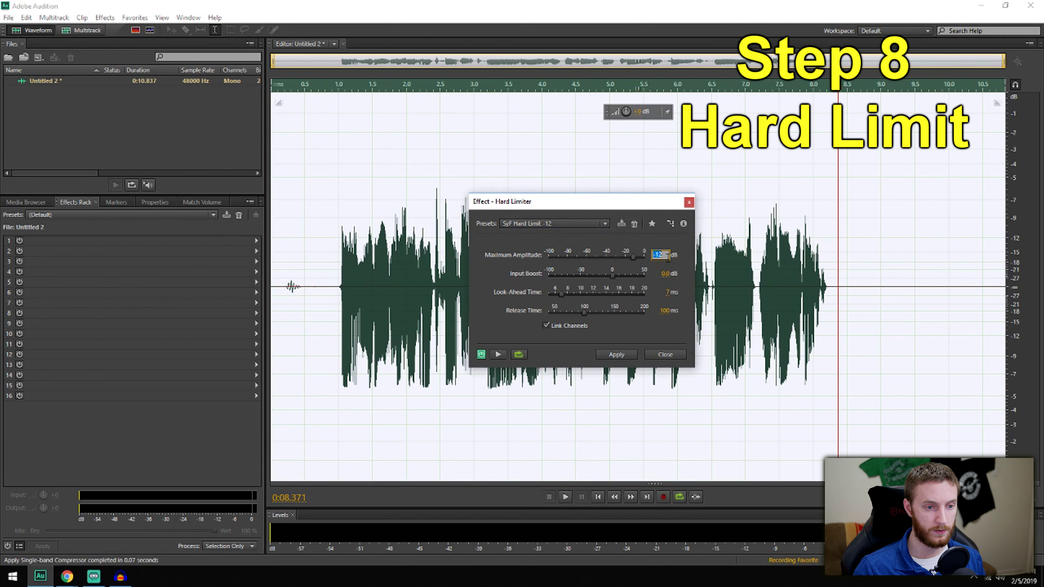
text(-6)
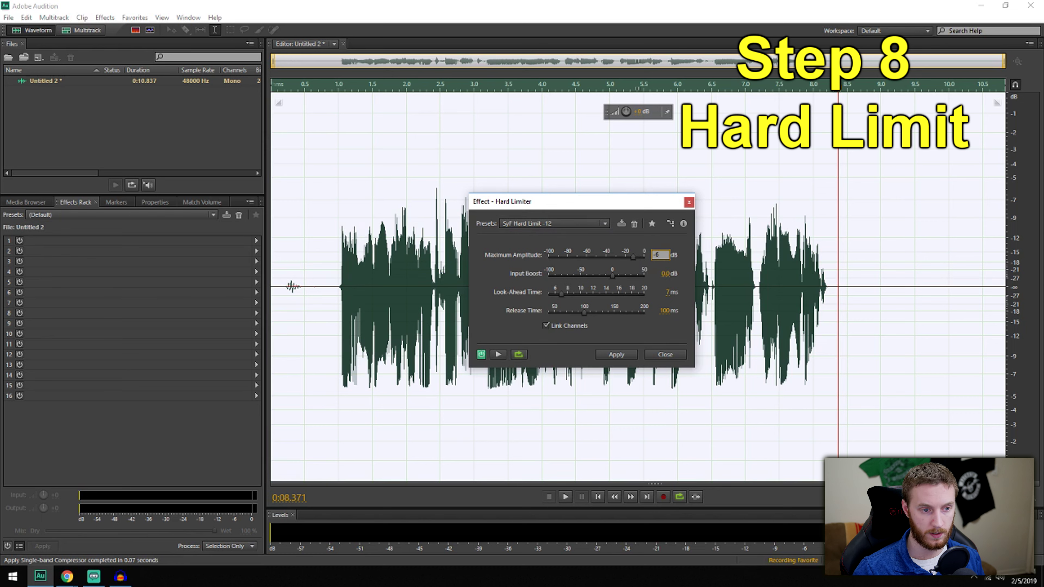
key(Return)
Save the limiter setting as preset 'SyF Hard Limit -6' and apply it to the clip
click(620, 223)
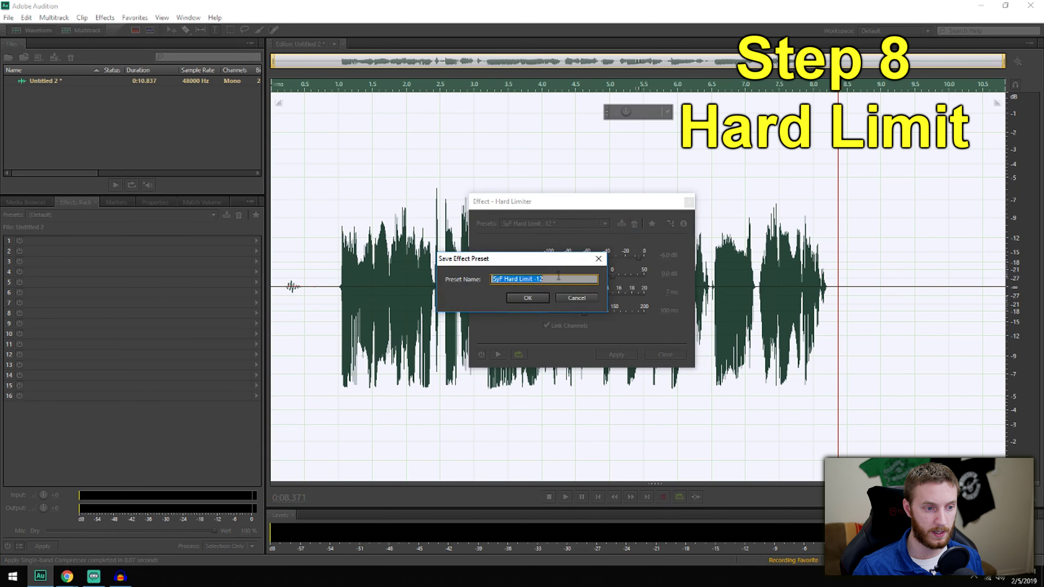
click(564, 282)
key(BackSpace)
key(BackSpace)
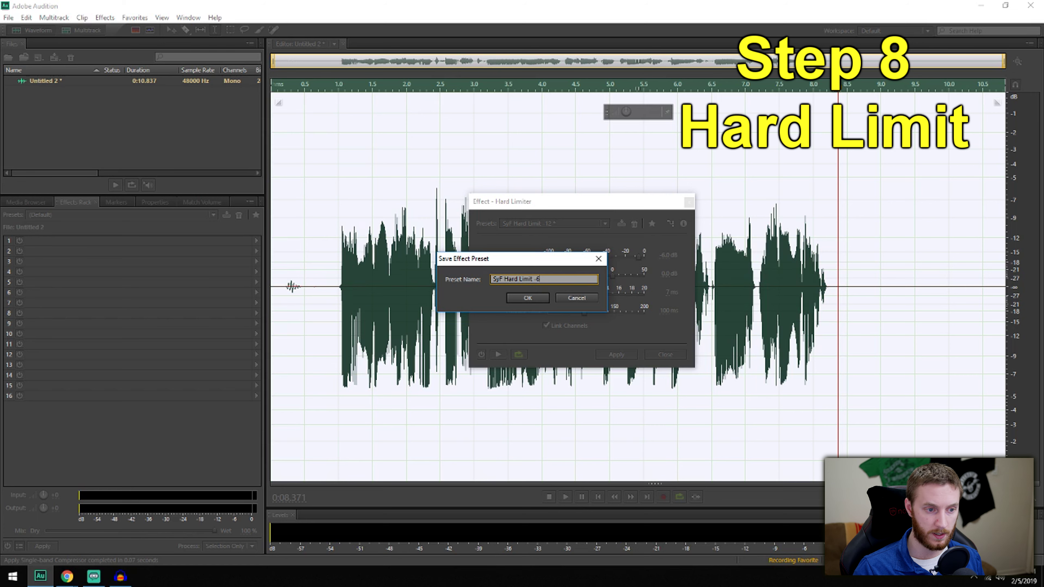
click(527, 297)
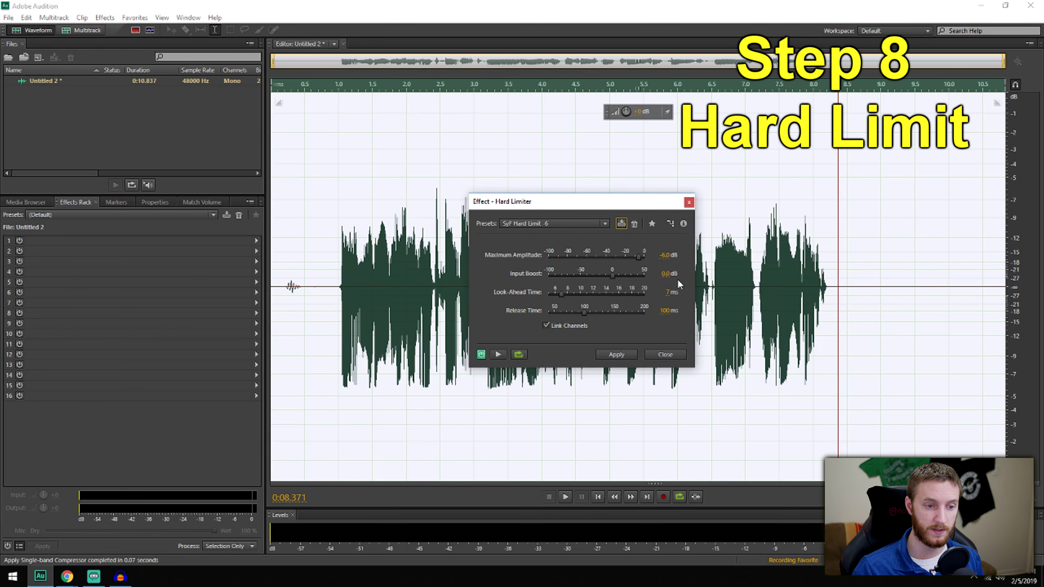
click(624, 354)
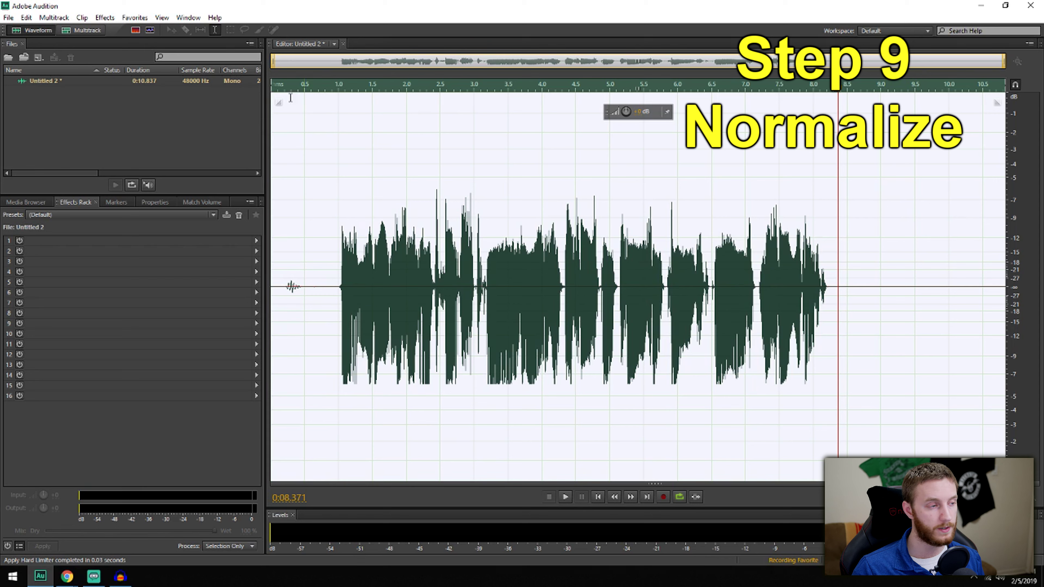
Normalize the Untitled 2 clip, keeping the default dB target
click(97, 19)
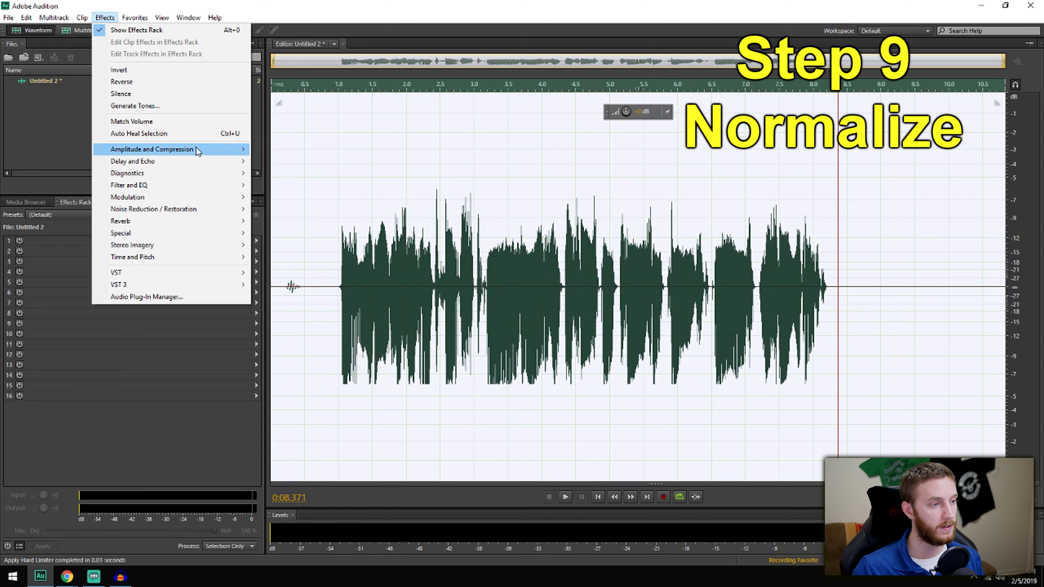
mouse_move(230, 150)
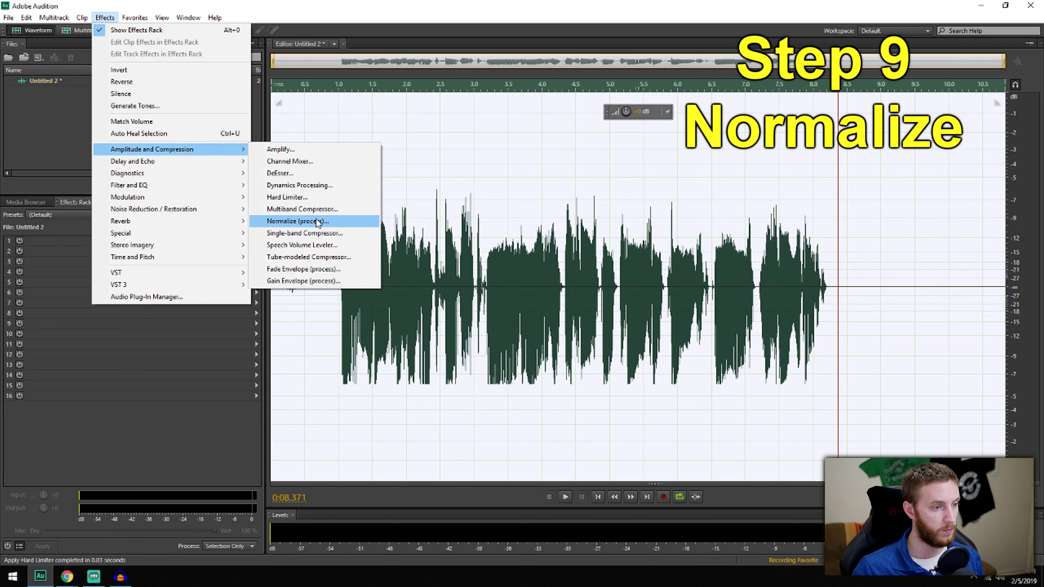
click(313, 221)
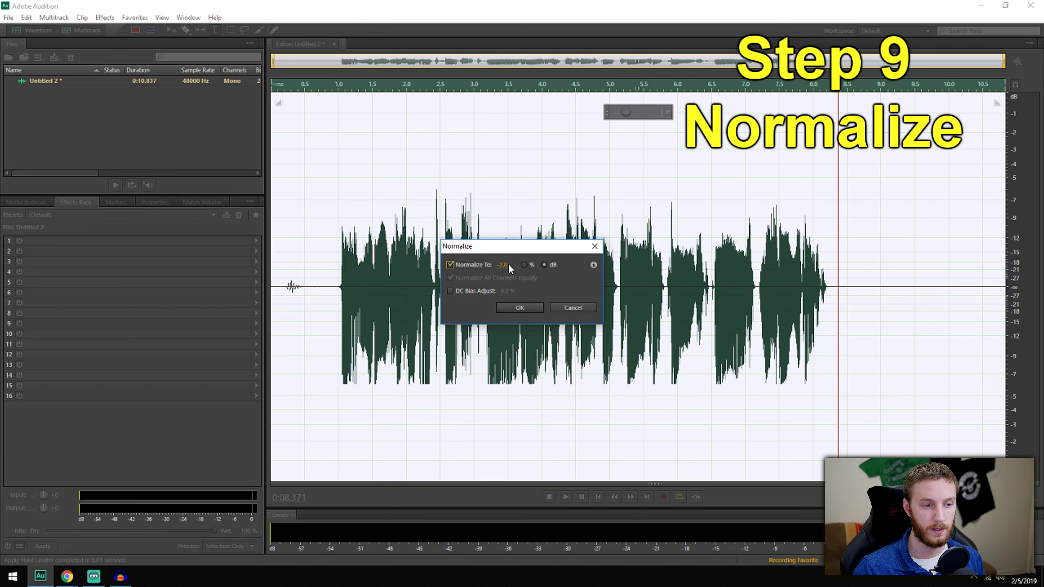
click(520, 308)
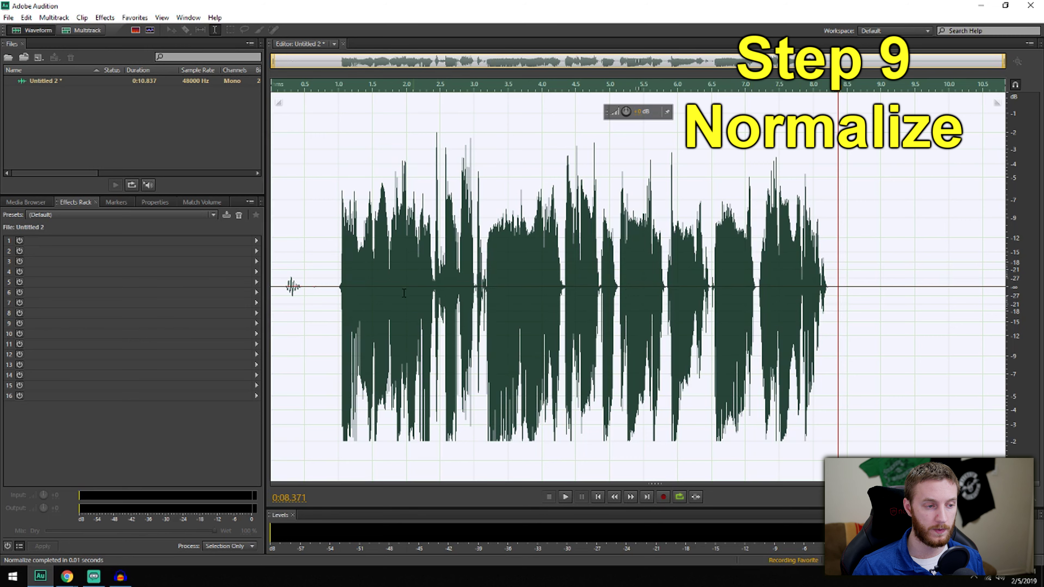
click(331, 288)
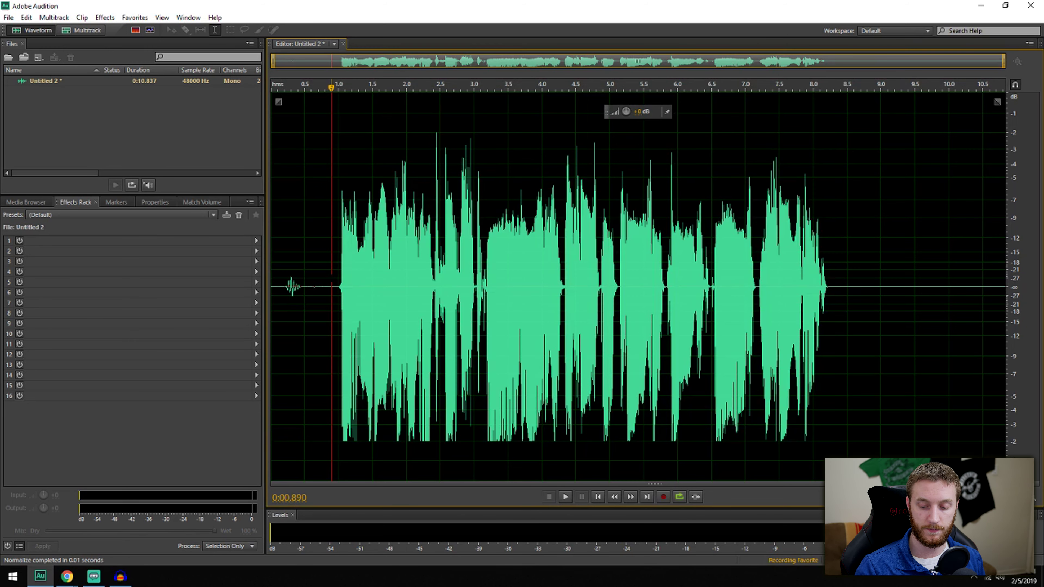
key(space)
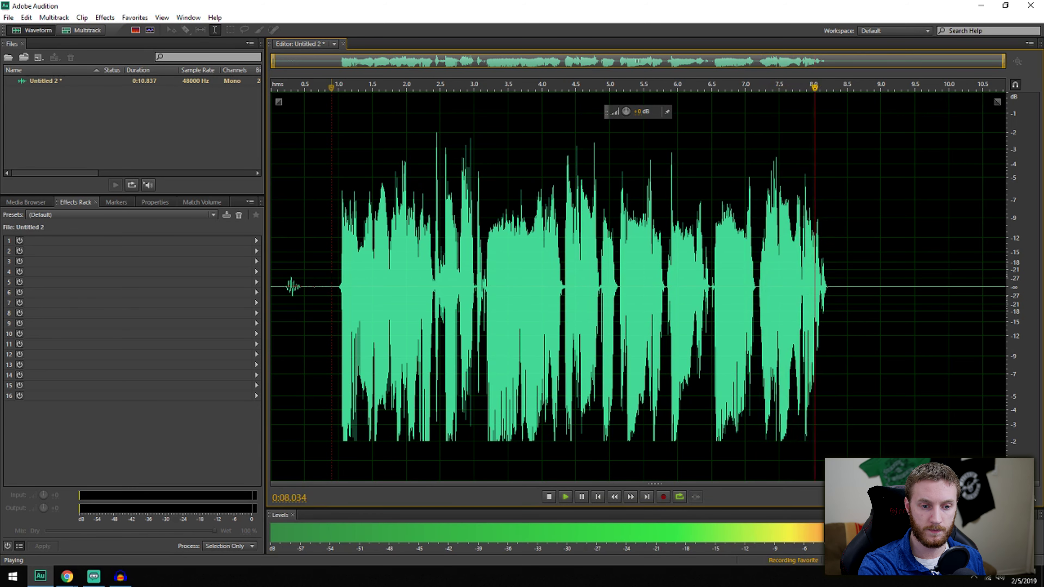
key(space)
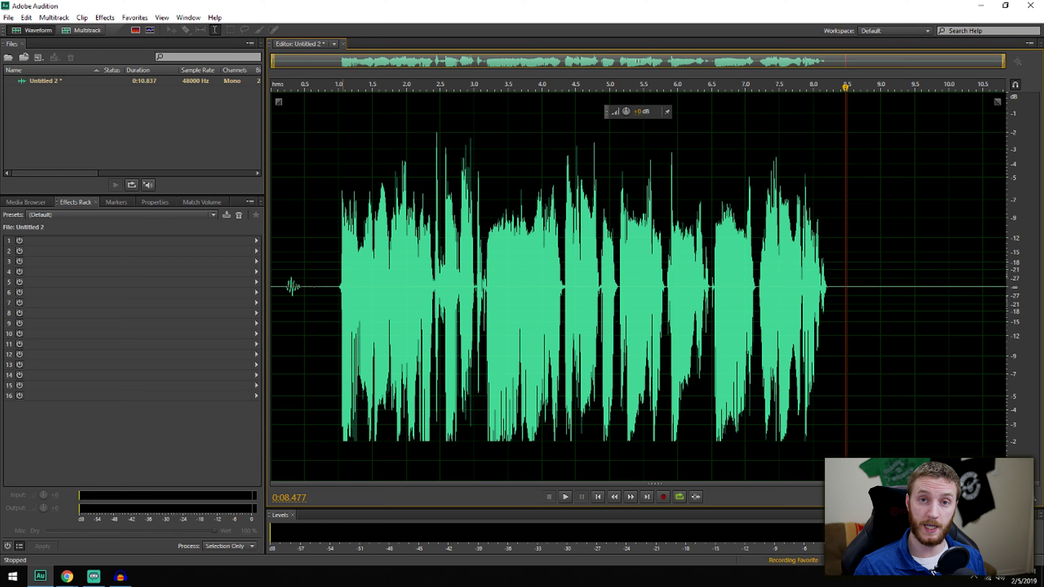
Stop recording the favorite and name it 'SyF Voice'
click(135, 19)
click(174, 265)
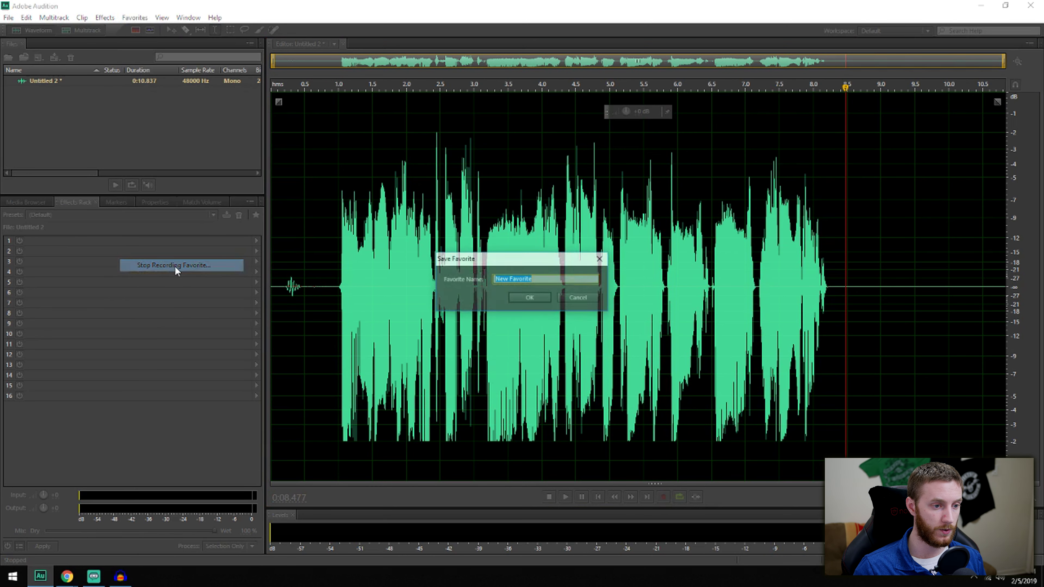
text(SyF Voice)
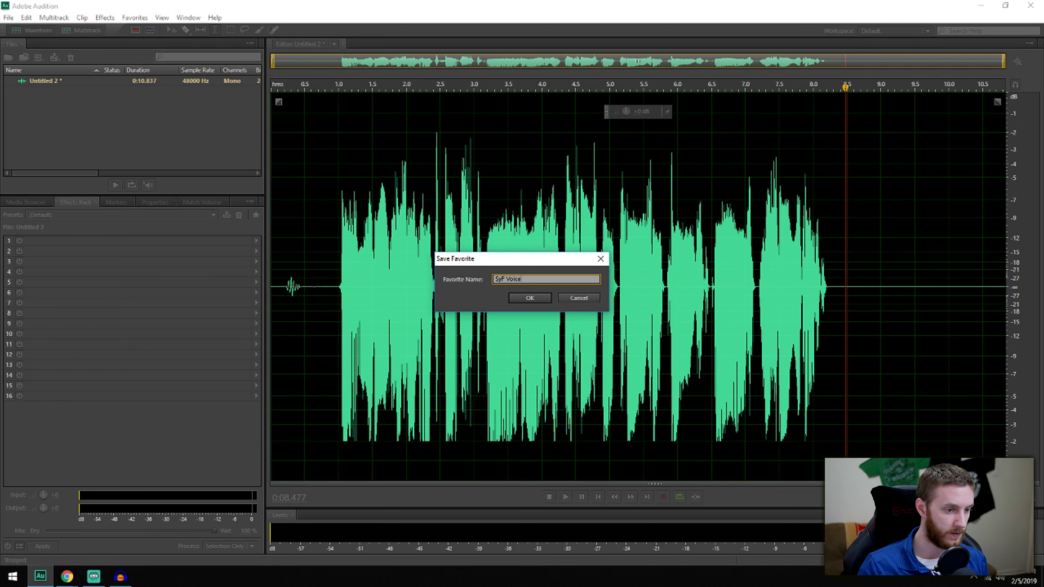
click(528, 298)
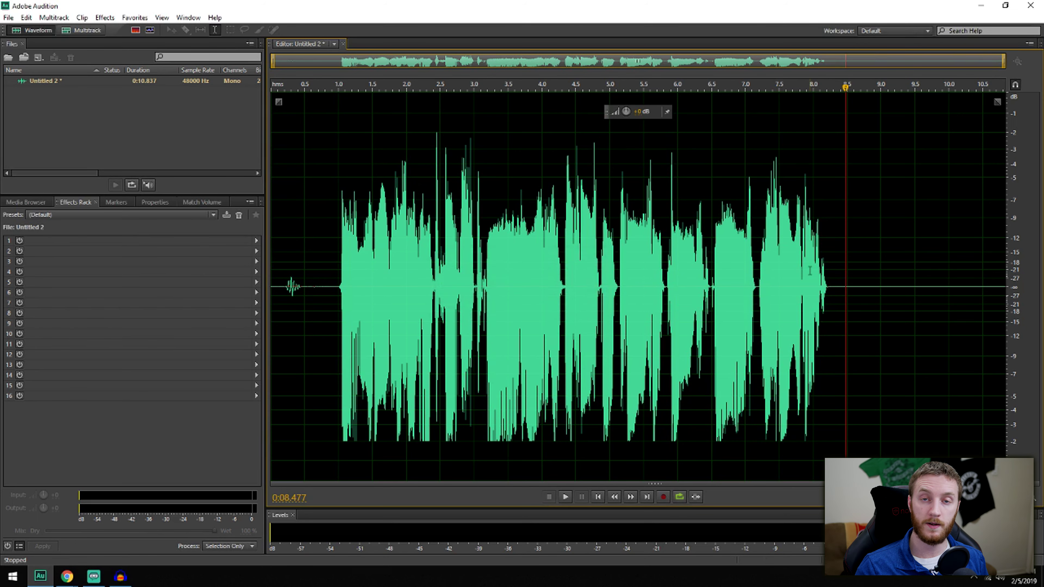
Undo the processing to restore the original clip, then select the whole clip
click(775, 264)
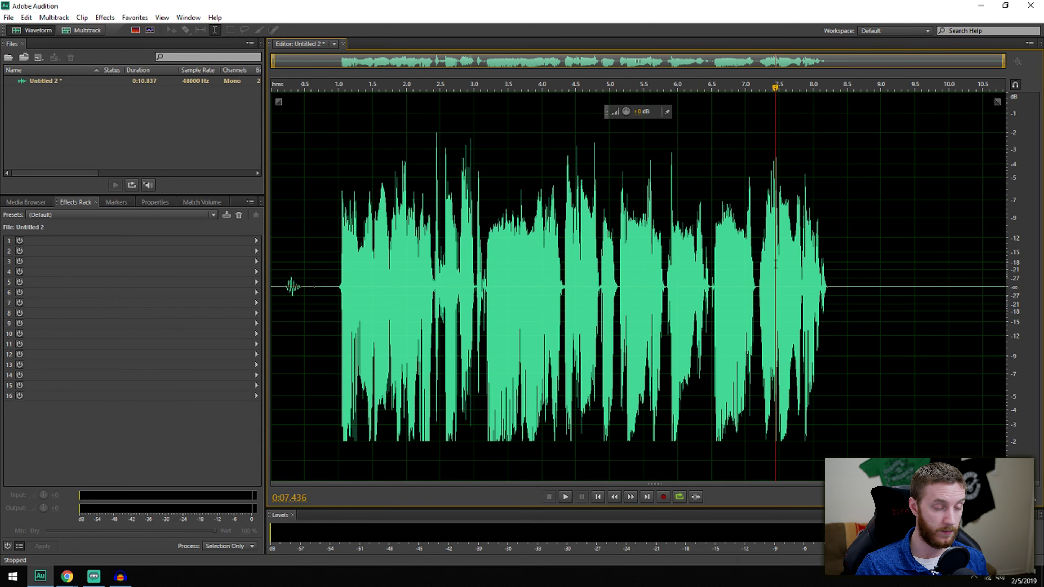
key(ctrl+a)
key(ctrl+z)
key(ctrl+z)
key(ctrl+z)
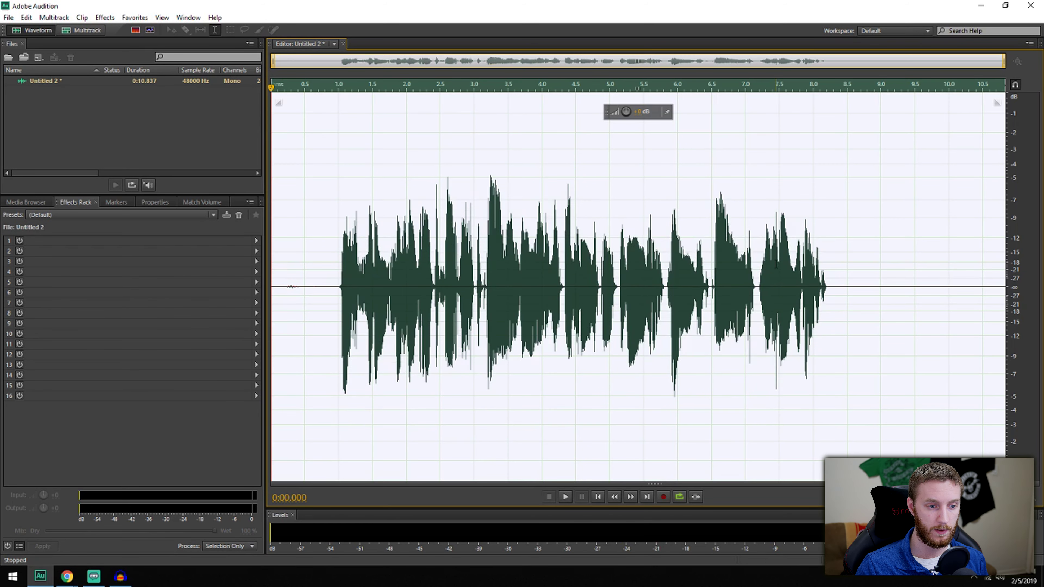
click(857, 299)
click(720, 287)
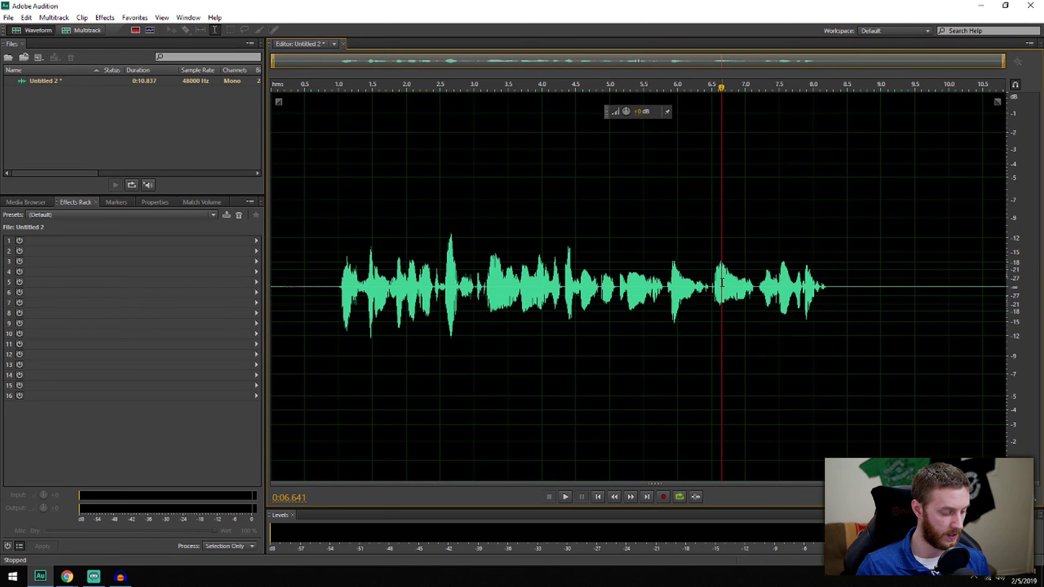
key(ctrl+a)
Re-apply the SyF Voice favorite to the whole clip
click(134, 17)
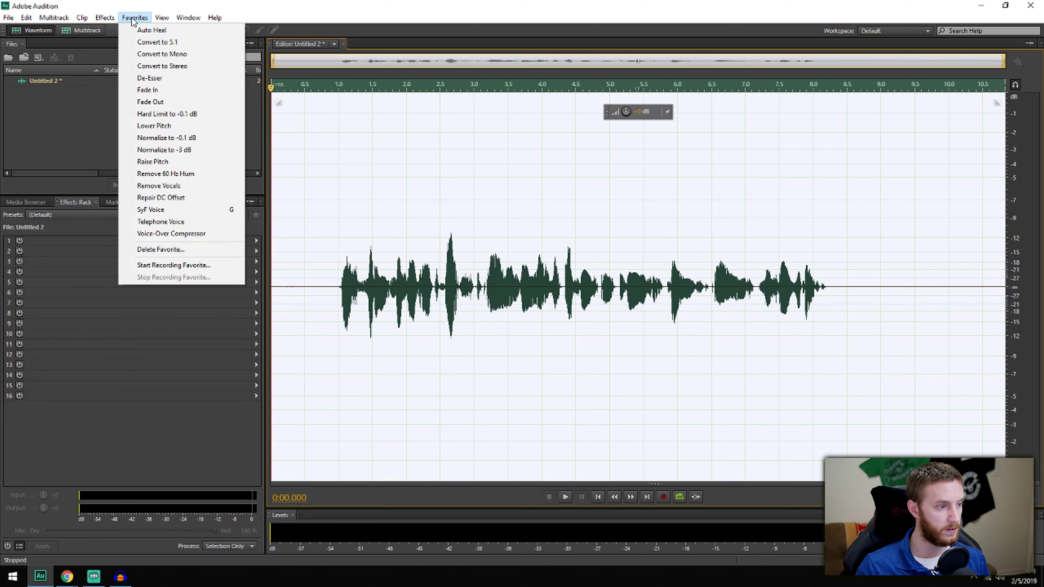
click(173, 209)
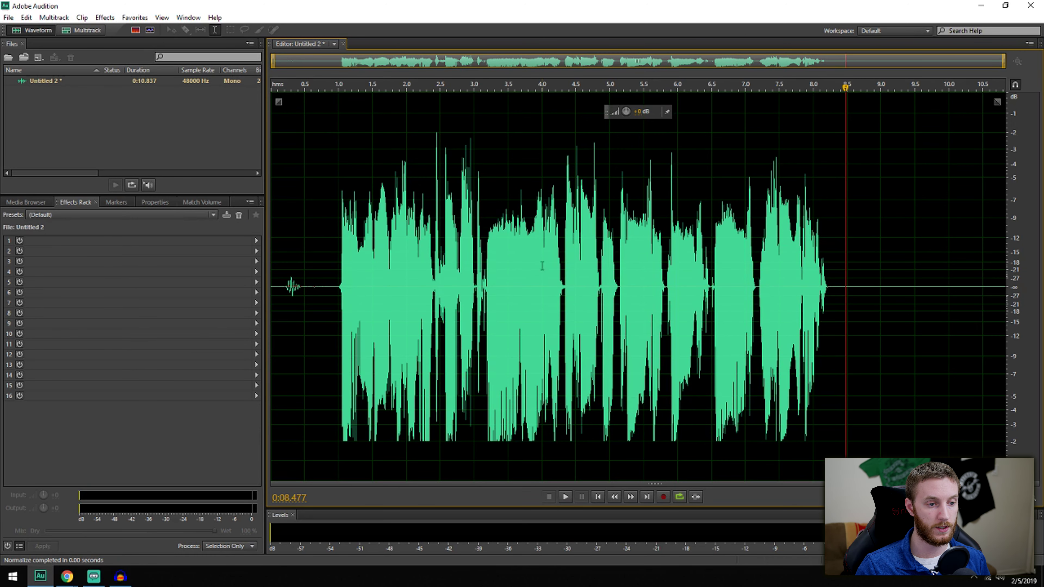
click(557, 279)
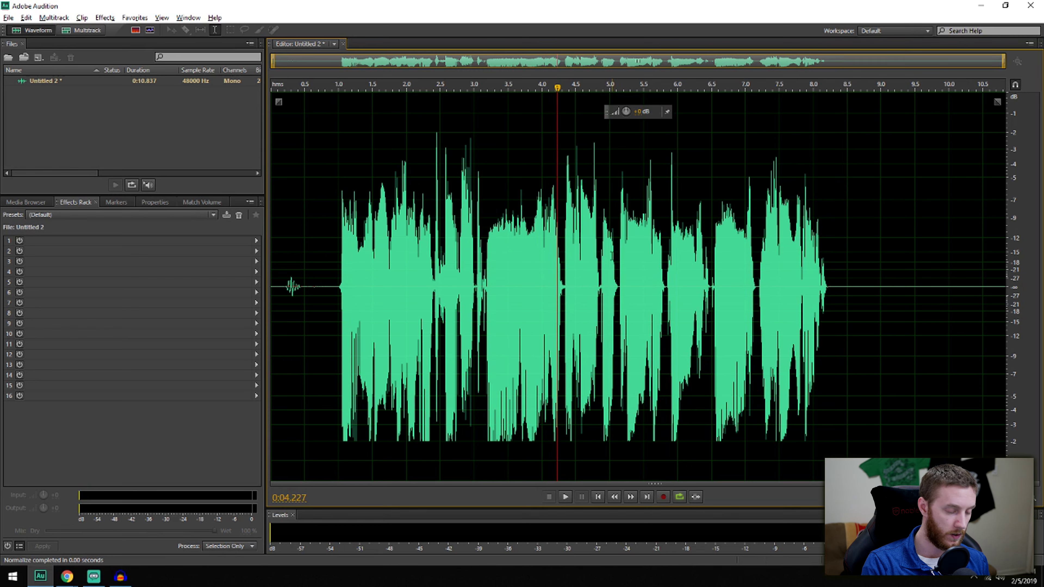
key(alt+k)
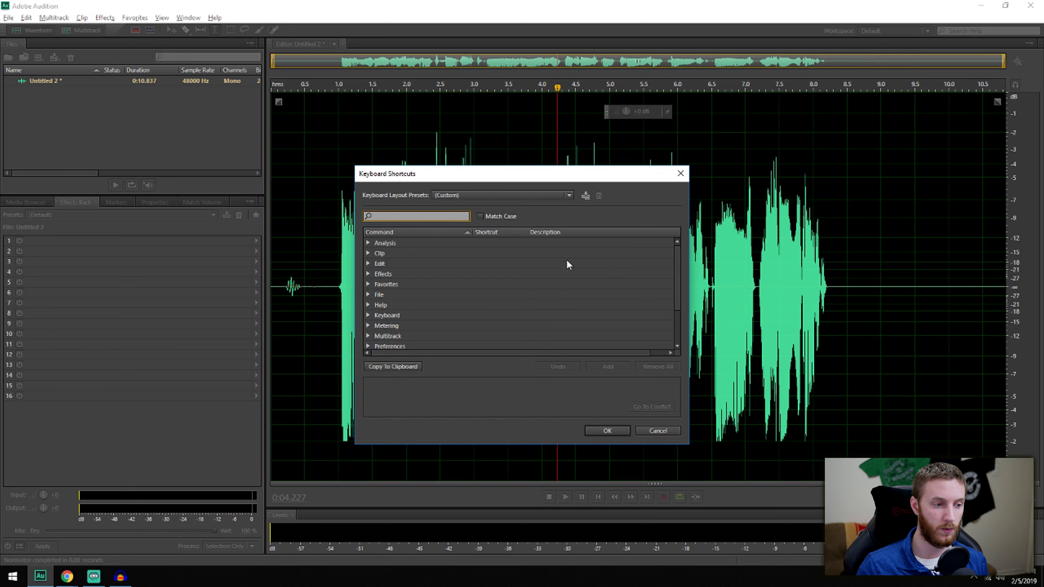
Replace the Syf Voice favorite's existing keyboard shortcut with G and save
click(367, 284)
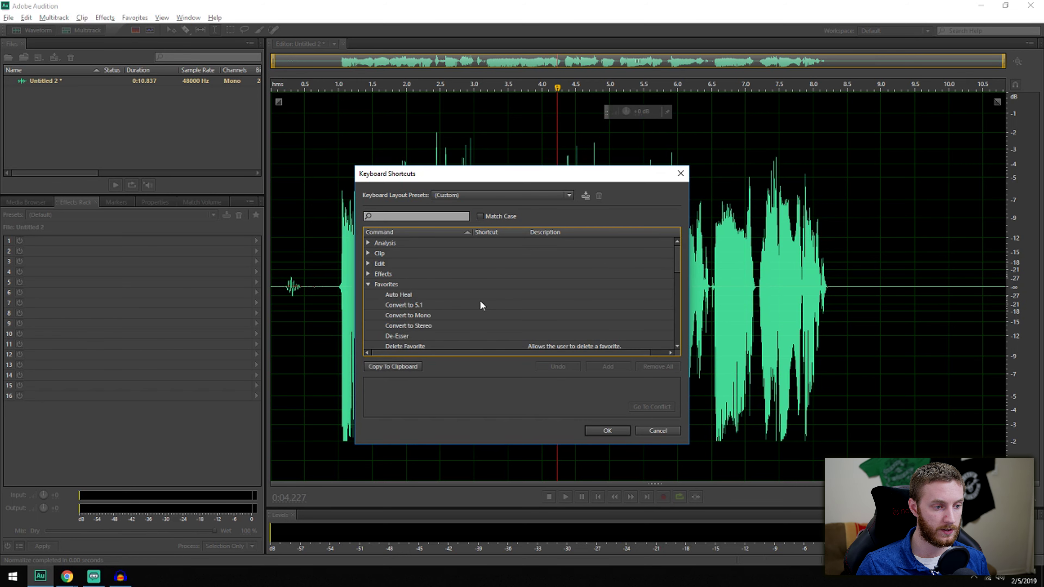
scroll(480, 305, down, 2)
scroll(480, 304, down, 3)
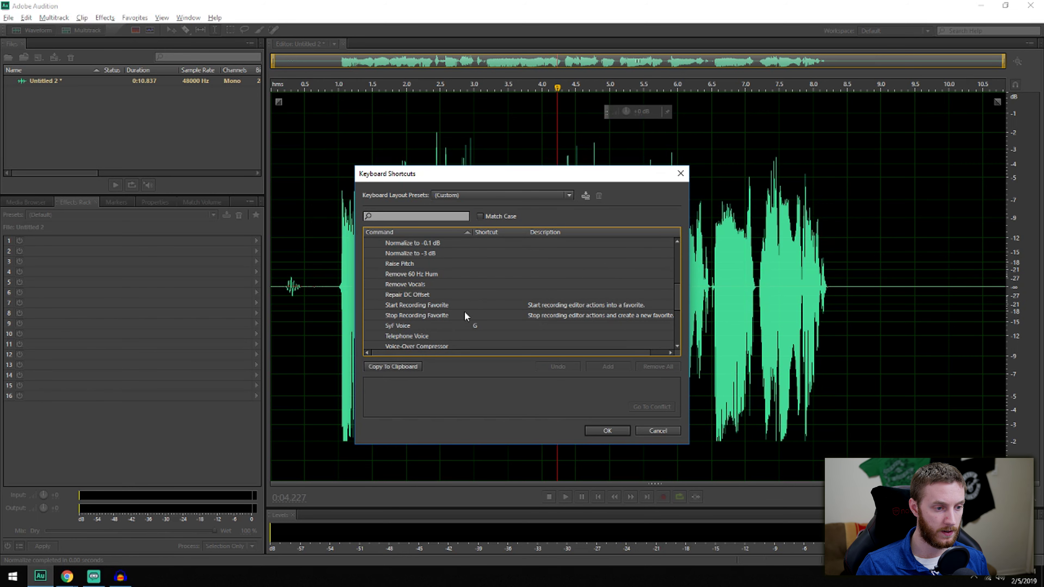
click(432, 325)
click(485, 327)
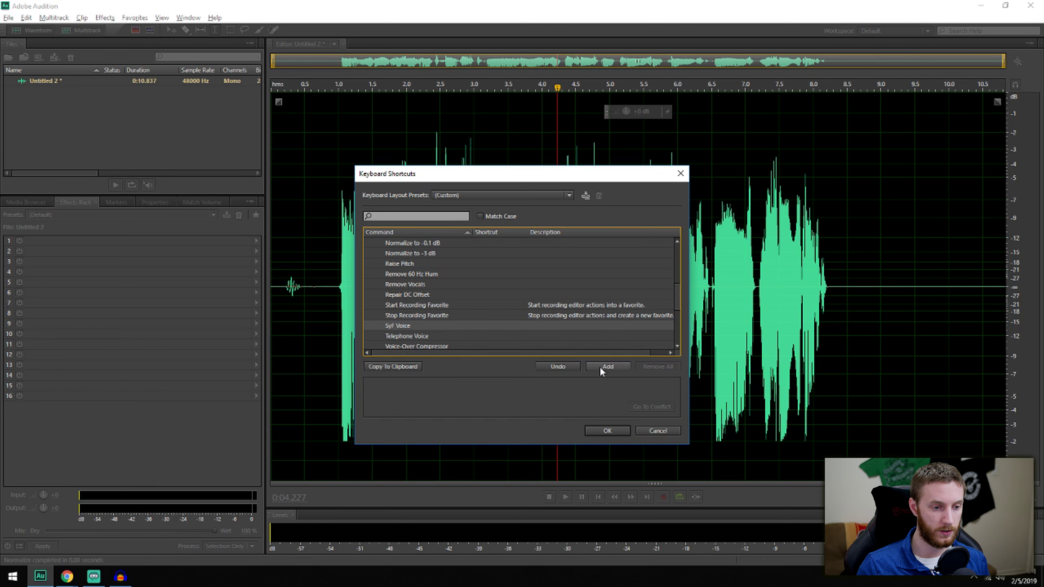
click(608, 367)
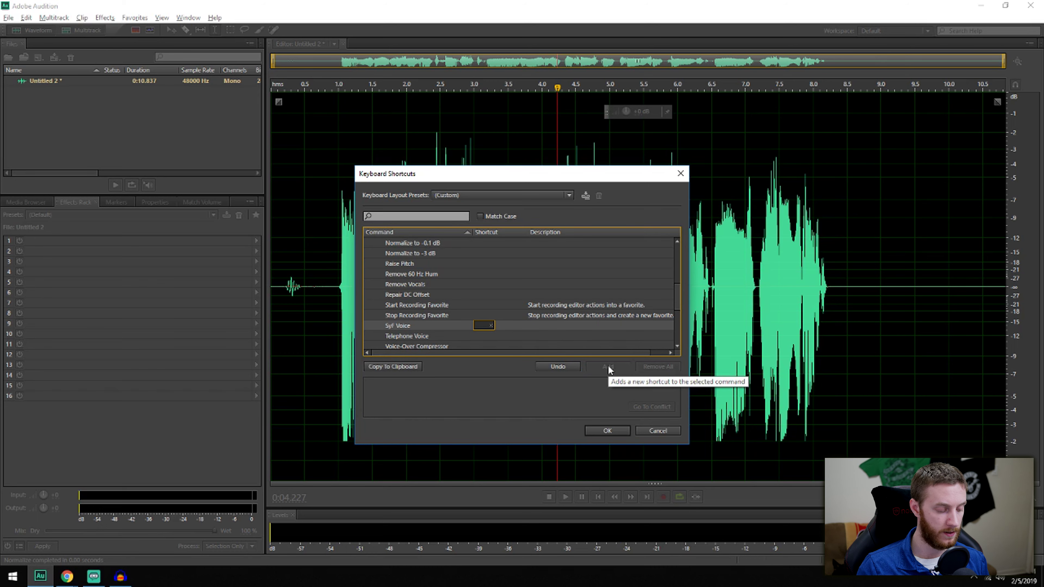
key(g)
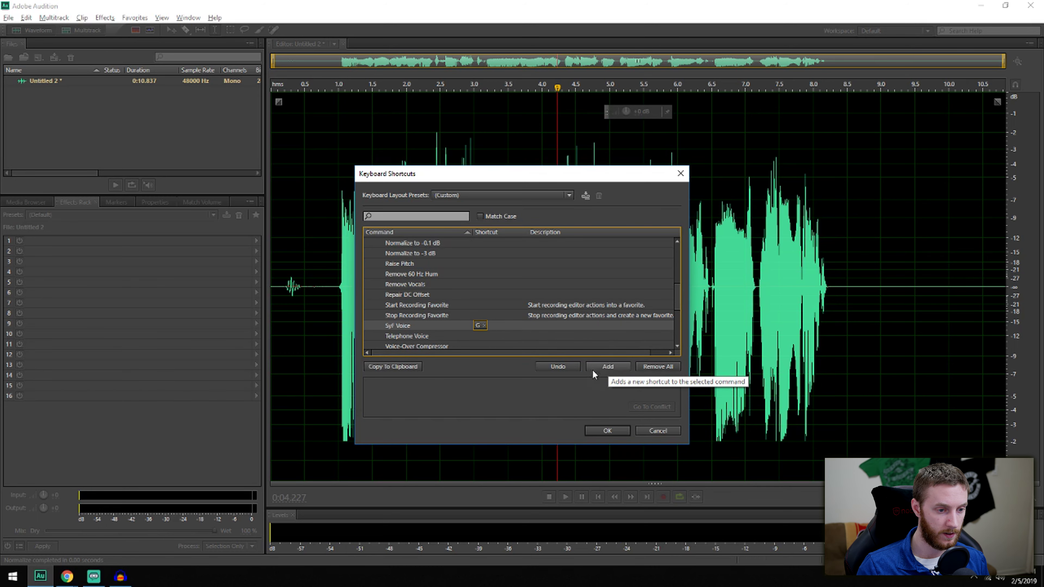
click(607, 430)
click(662, 412)
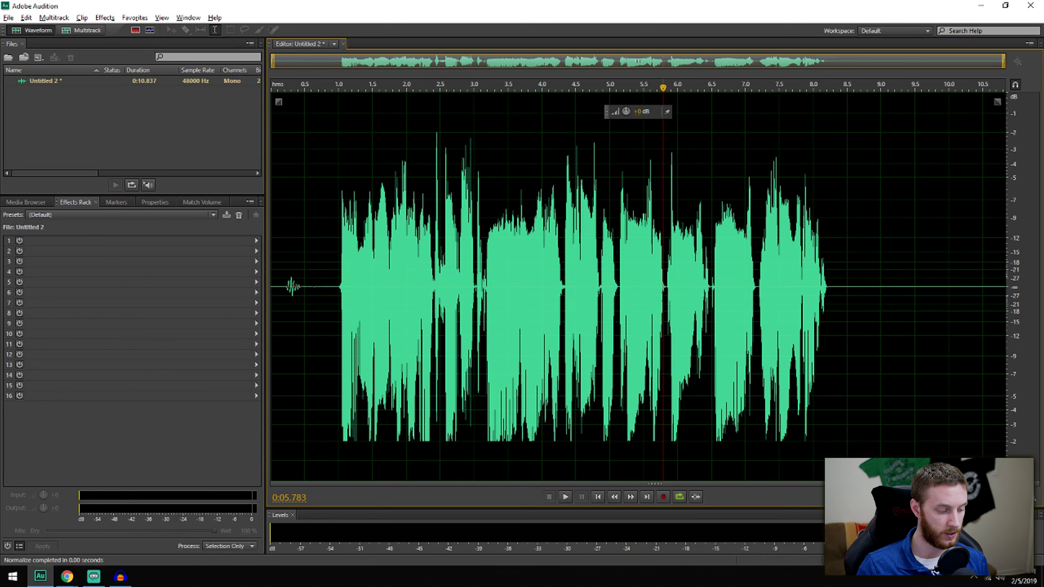
Select the whole clip and re-run the SyF Voice favorite with the G shortcut
key(ctrl+a)
key(g)
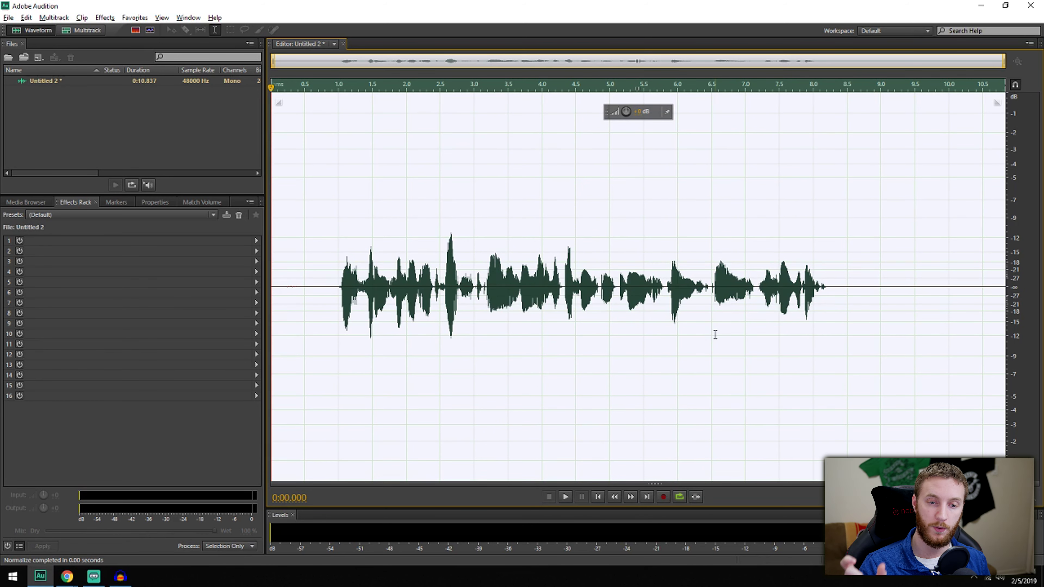
click(695, 335)
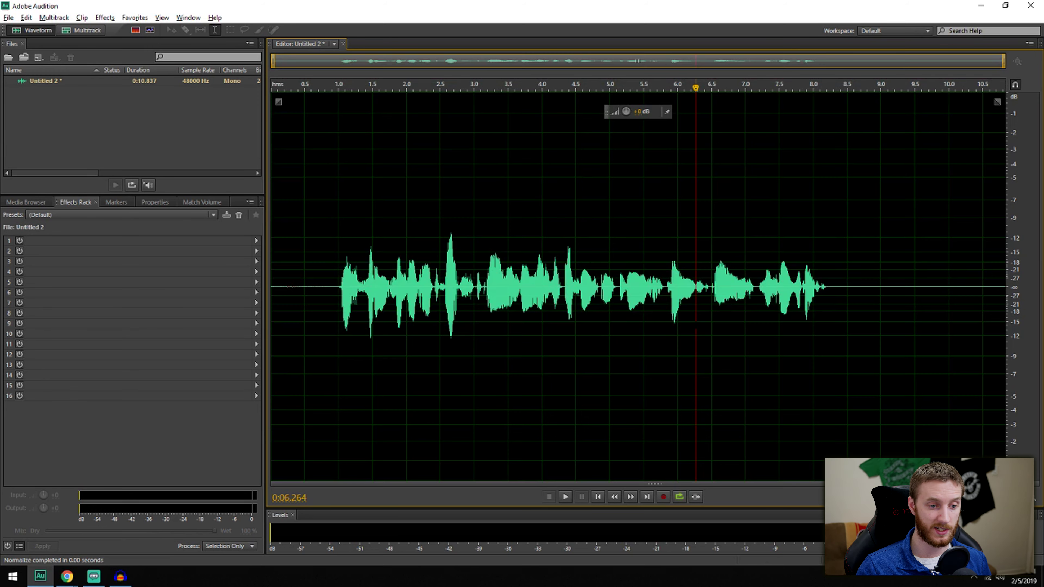
key(ctrl+a)
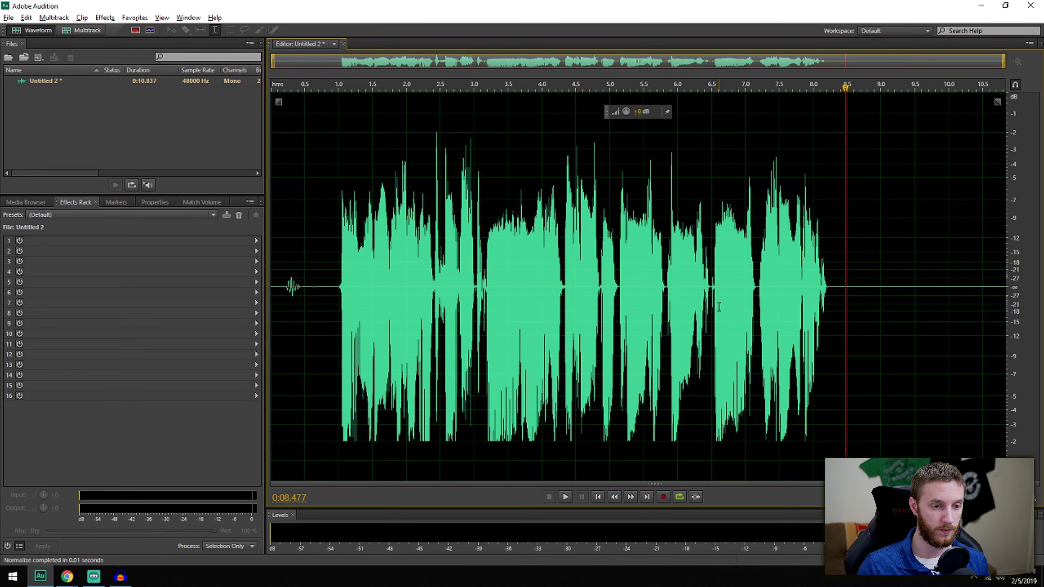
Undo to the original clip and play it from about 1 second
key(ctrl+z)
click(334, 289)
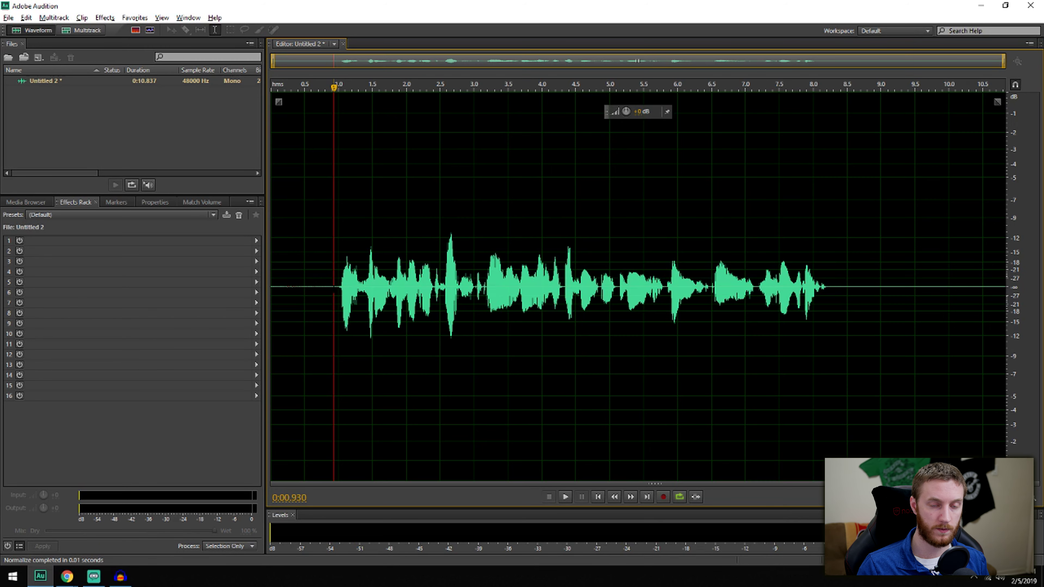
key(space)
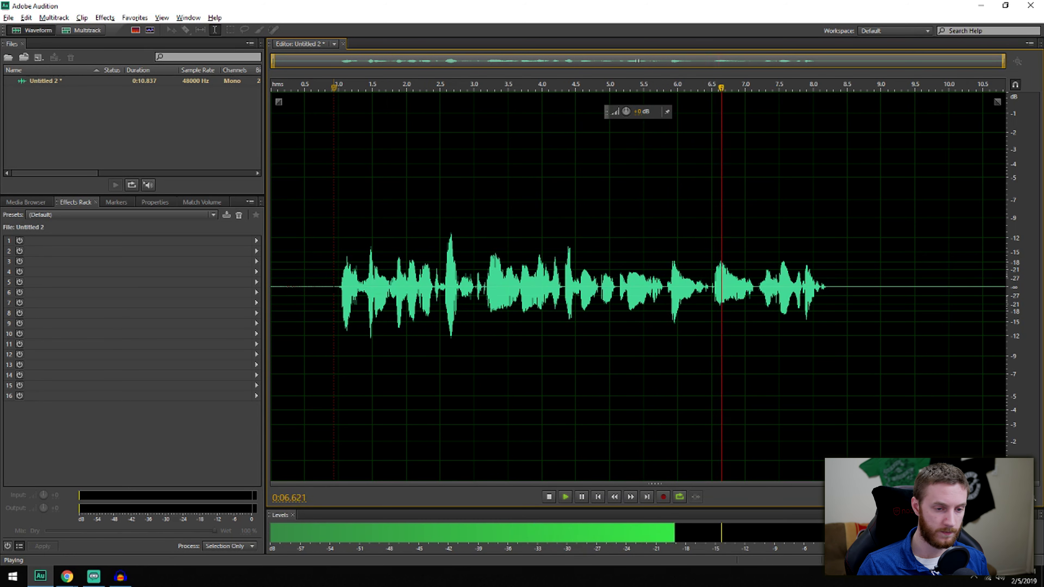
key(space)
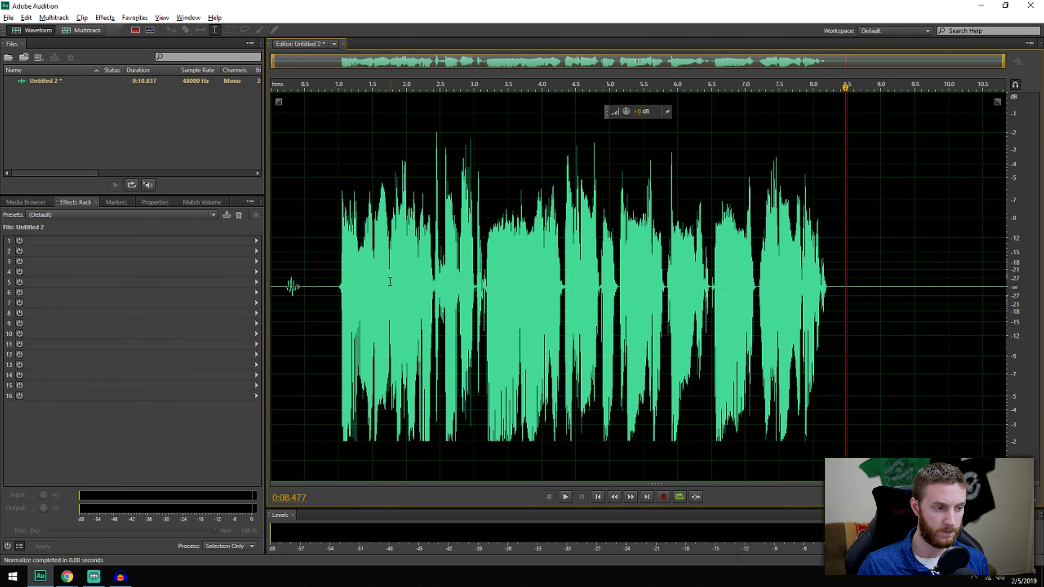
Play the processed clip from about 0.85 seconds for comparison
click(327, 282)
key(space)
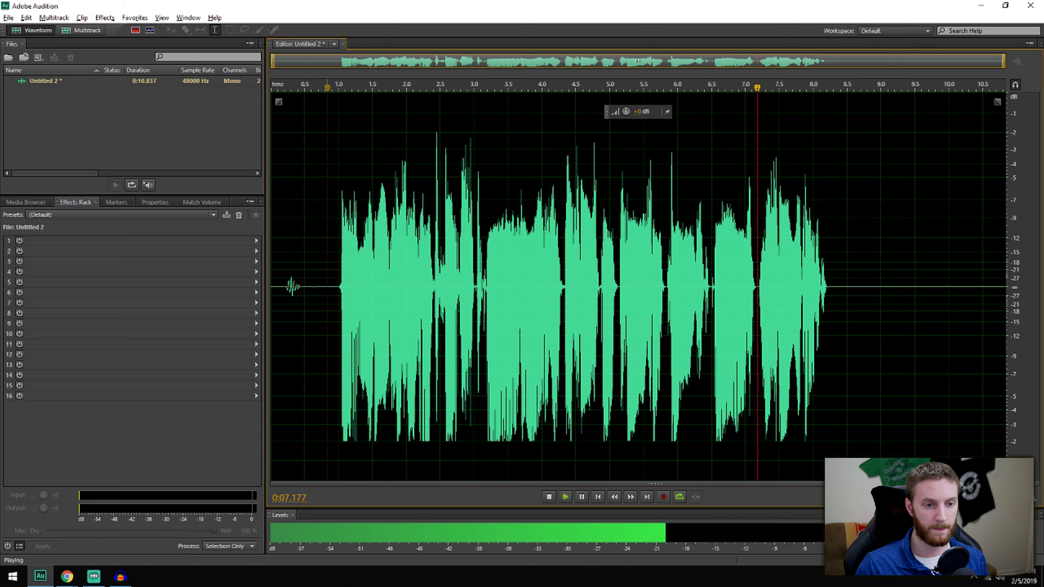
key(space)
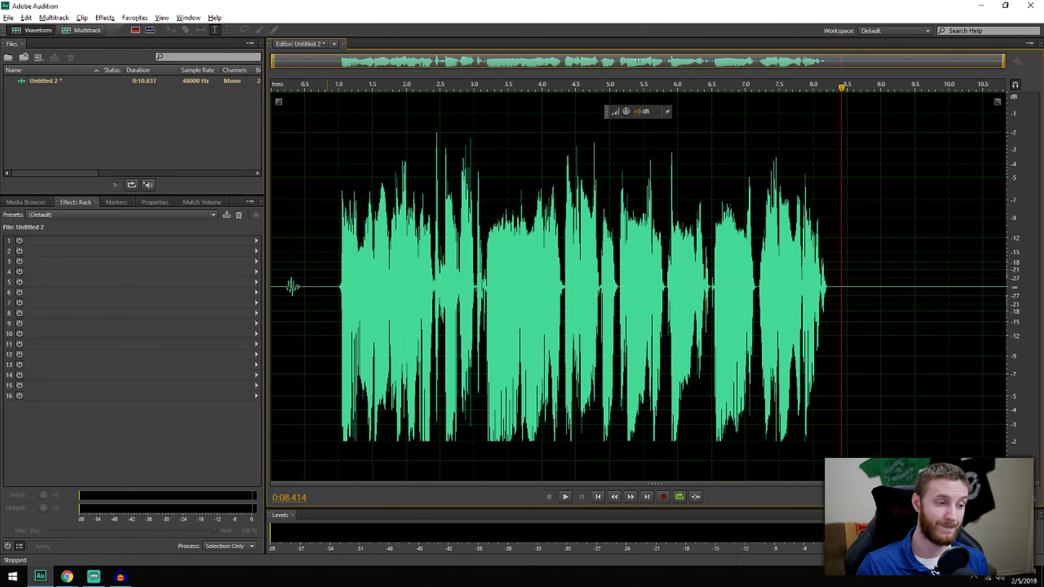